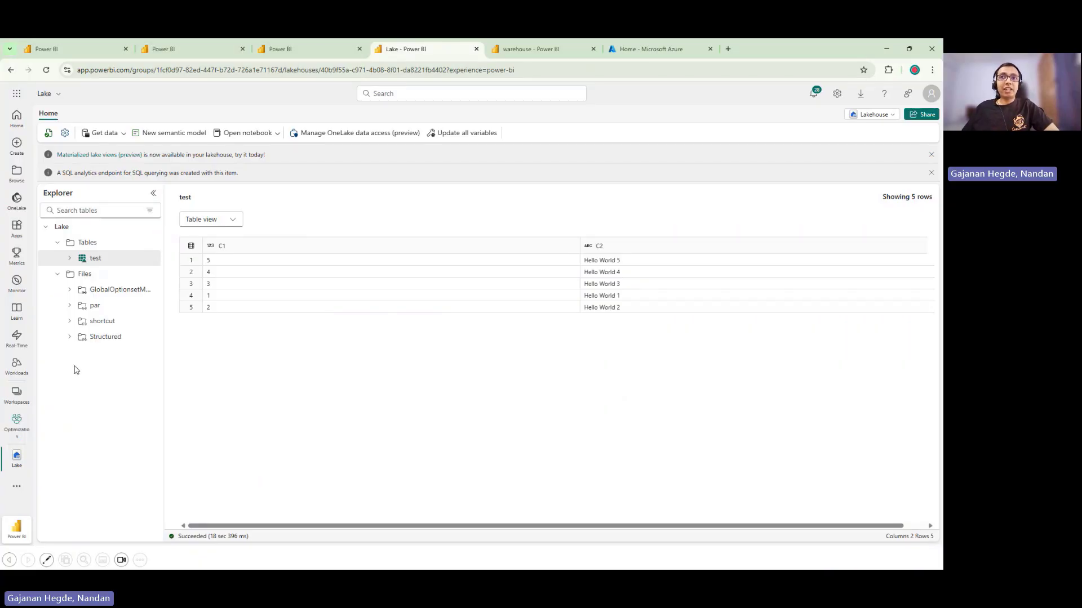
Step: Open the Lake lakehouse from the Optimization workspace and show the files behind the test table
click(15, 426)
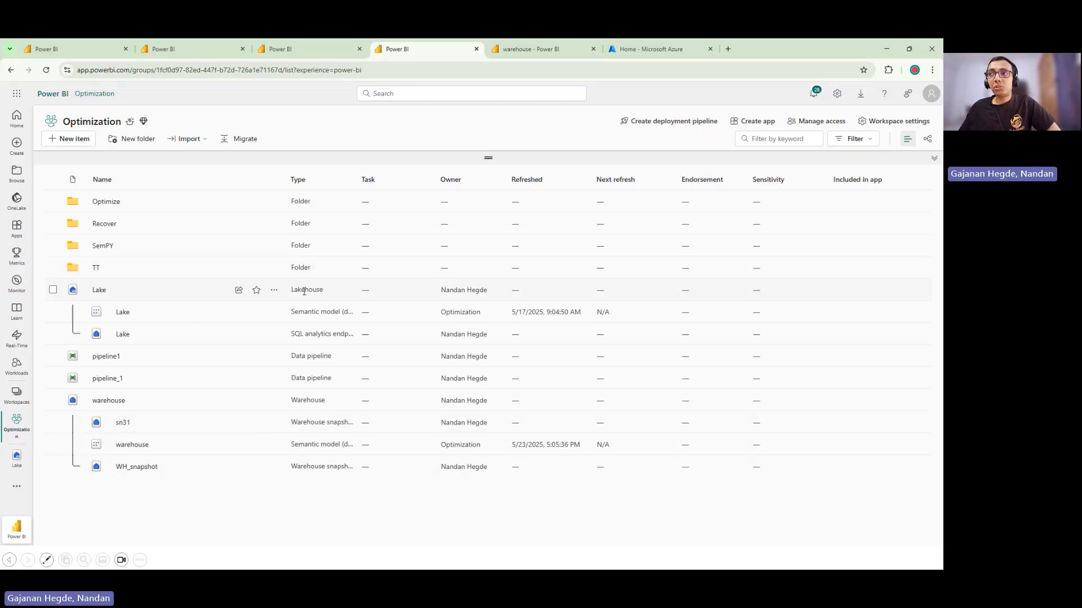
click(101, 292)
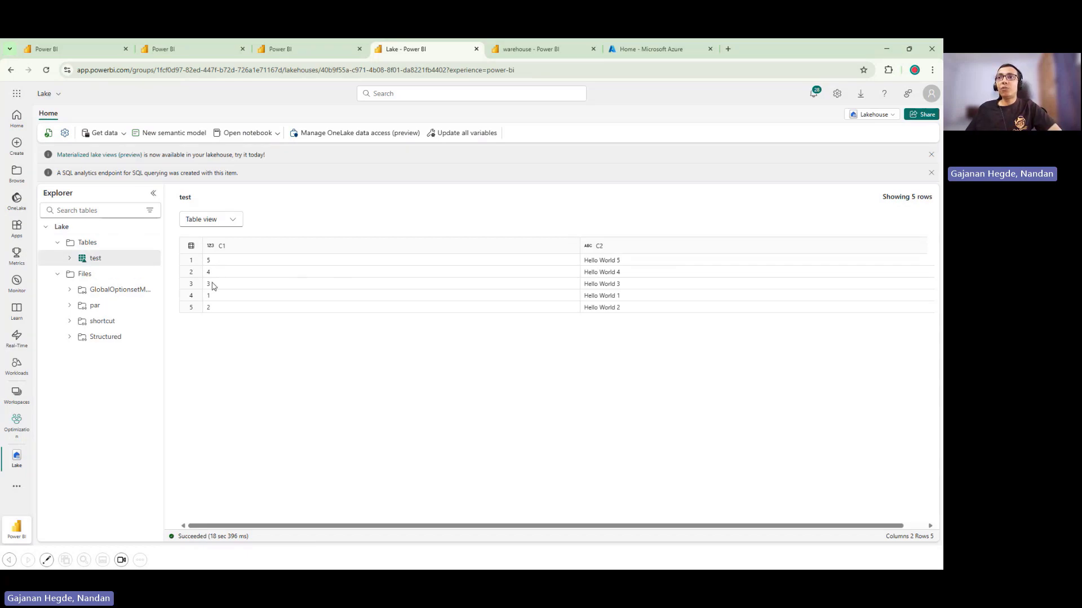
click(151, 260)
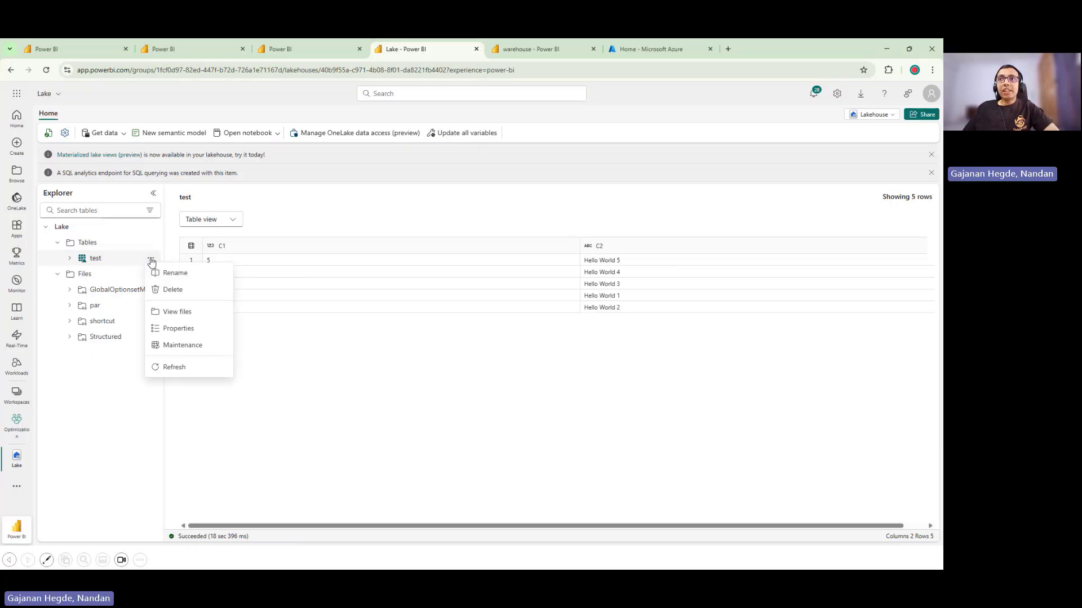
click(184, 315)
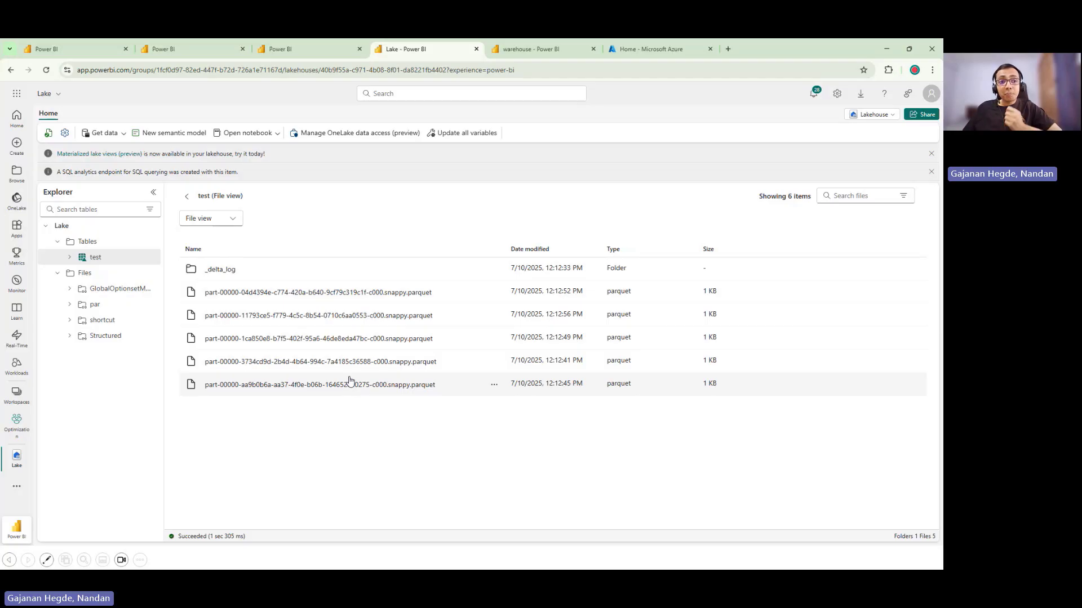
Step: Switch the test table to table view and back to file view to compare its rows with its parquet files
click(201, 224)
click(217, 254)
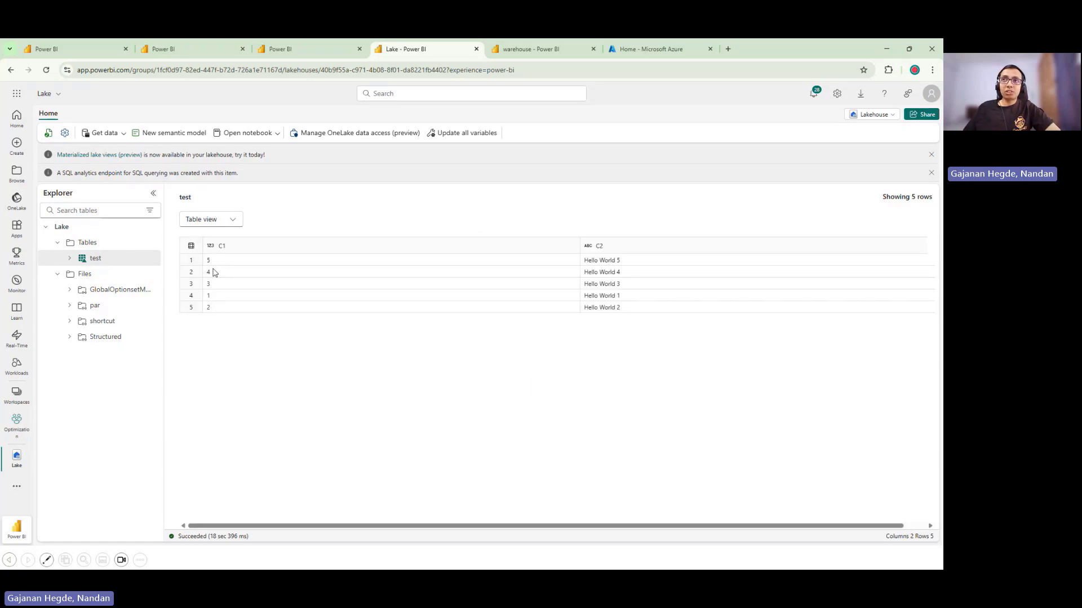
click(216, 224)
click(218, 238)
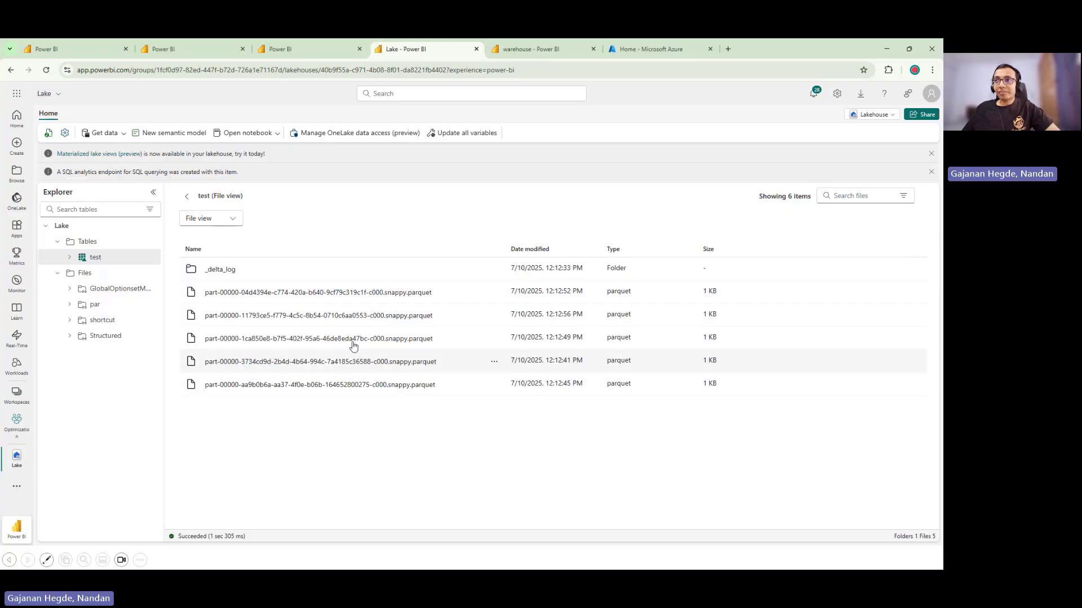
Step: Preview the rows stored in parquet file part-00000-04d4394e-c774-420a-b640-9cf79c319c1f-c000.snappy.parquet, and return to the test file list
click(322, 297)
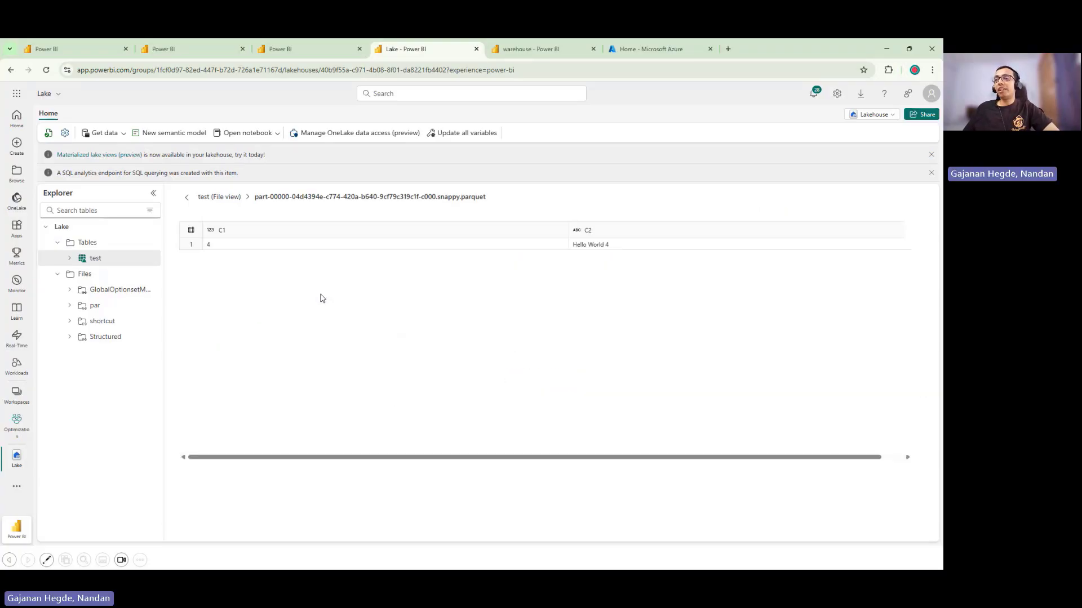
click(213, 247)
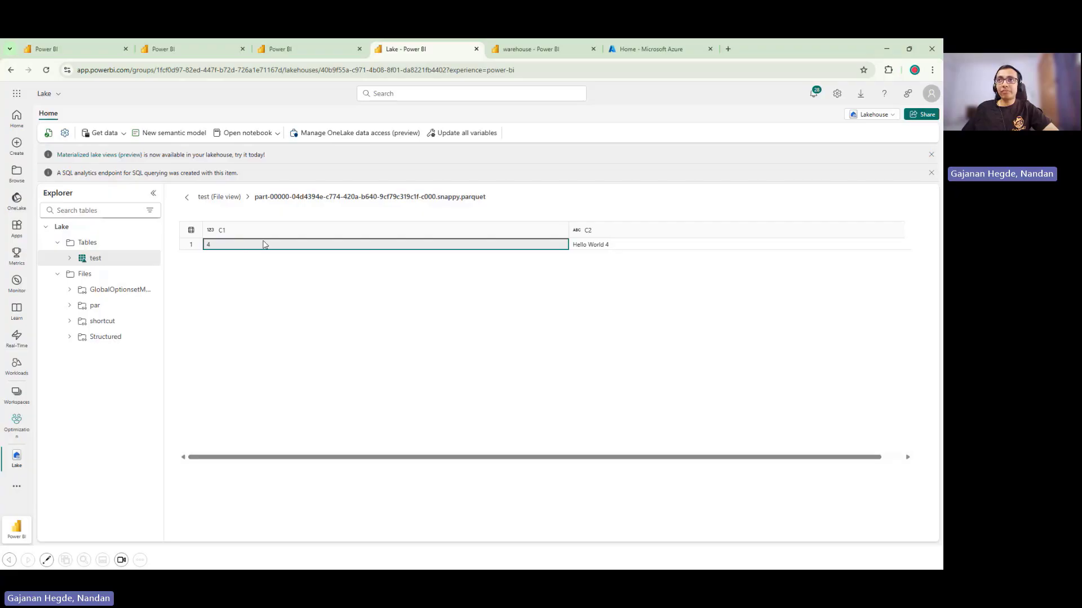
click(219, 197)
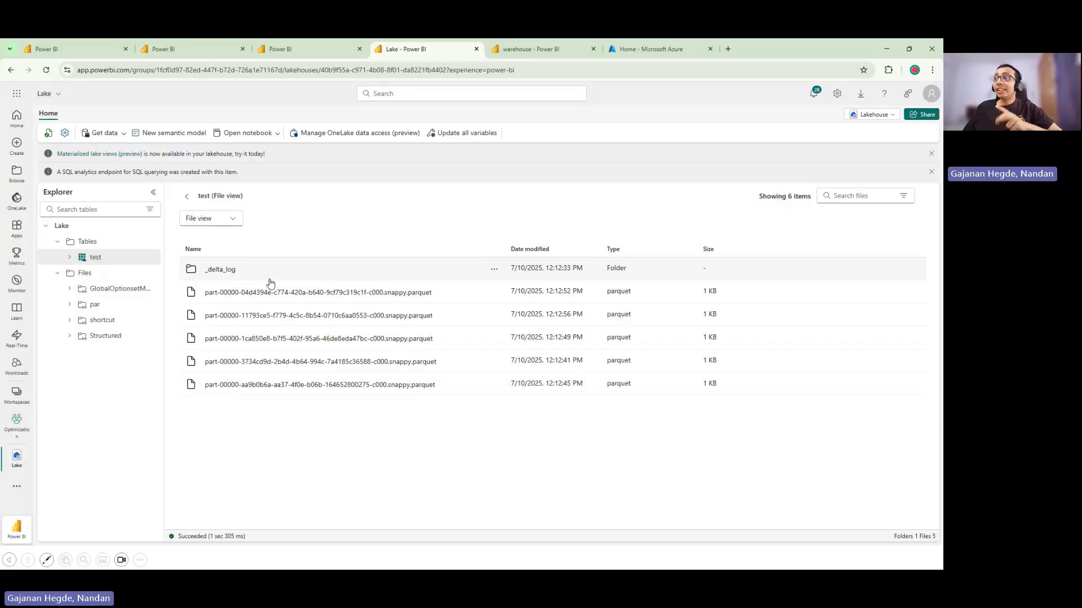
Step: Open the _delta_log folder and examine the operation and mode recorded in commit file 00000000000000000005.json
click(223, 272)
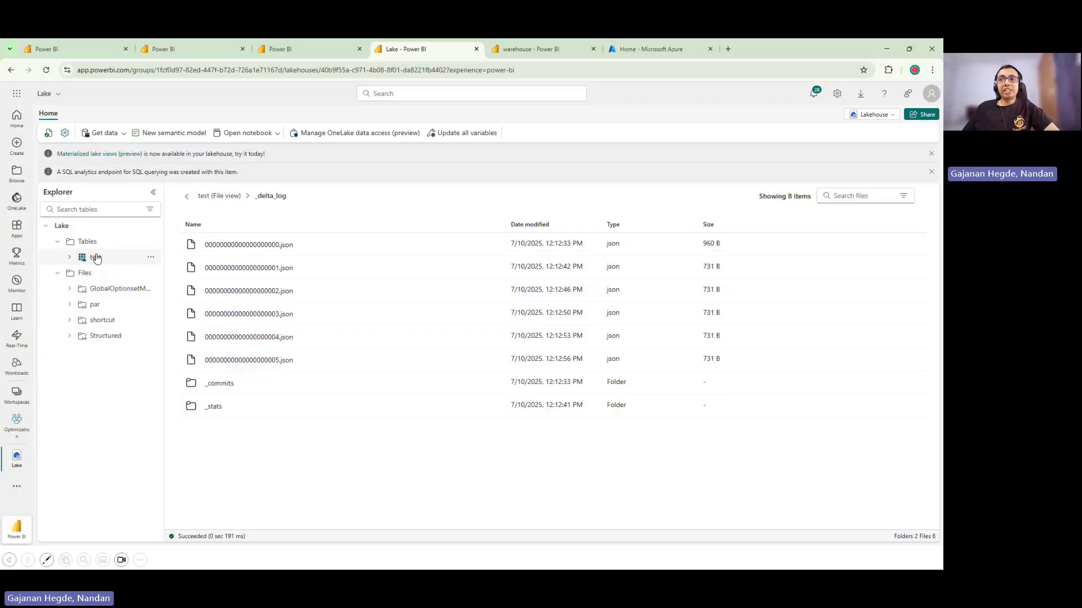
click(261, 361)
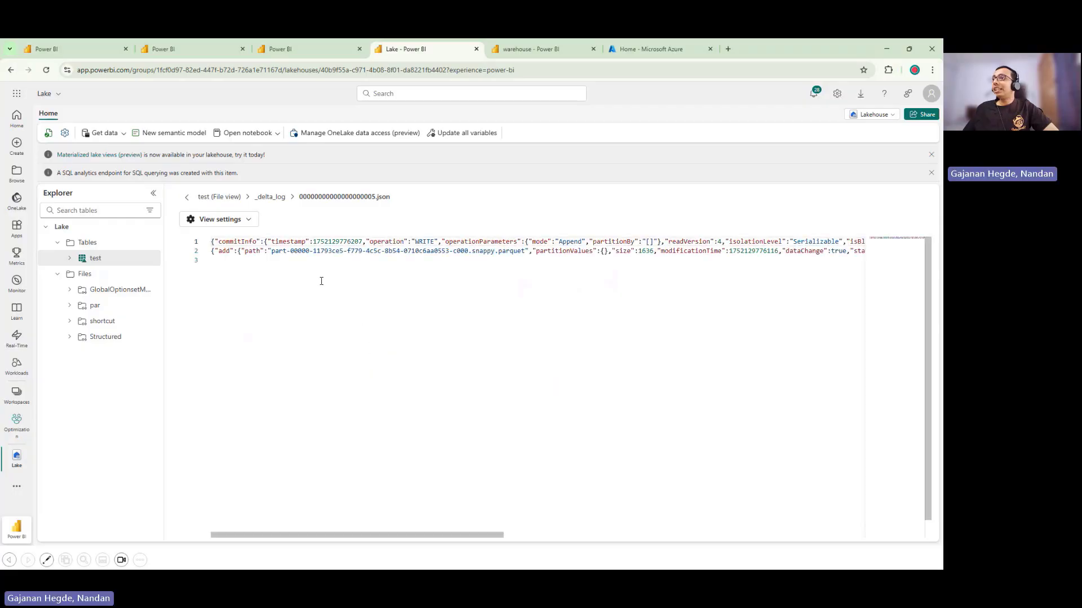
double_click(566, 242)
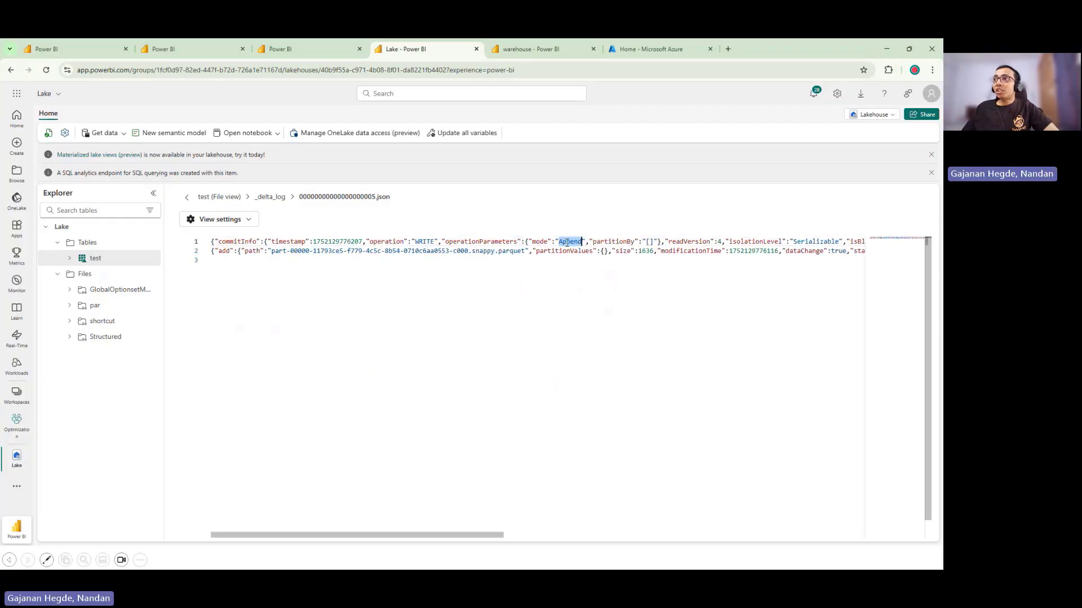
double_click(424, 242)
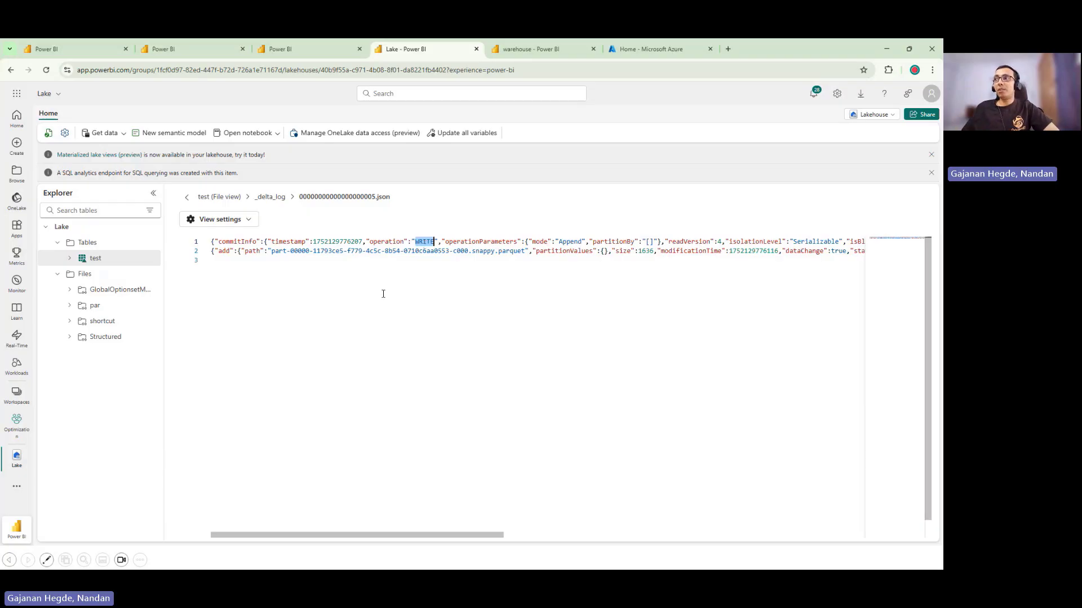
click(277, 202)
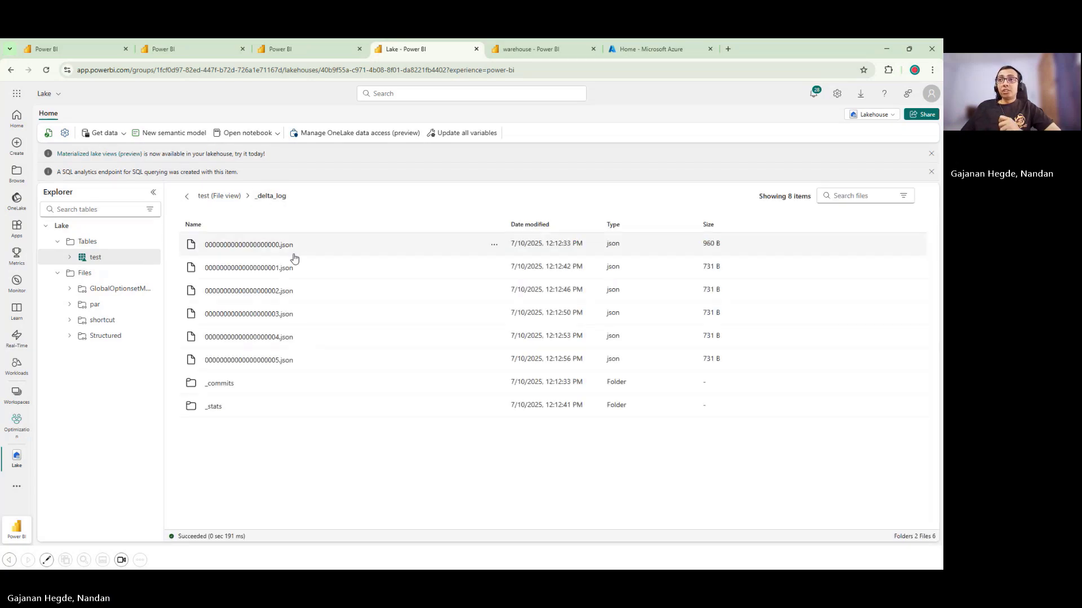
Step: Examine the operation recorded in commit file 00000000000000000000.json, and return to the _delta_log folder
click(271, 246)
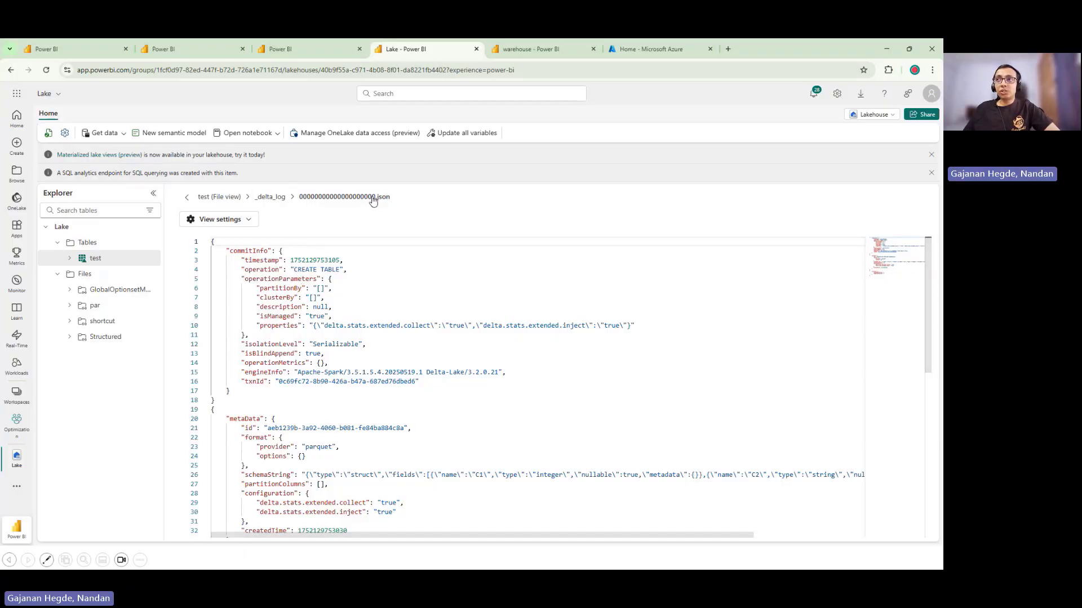
click(293, 269)
drag(293, 270, 344, 270)
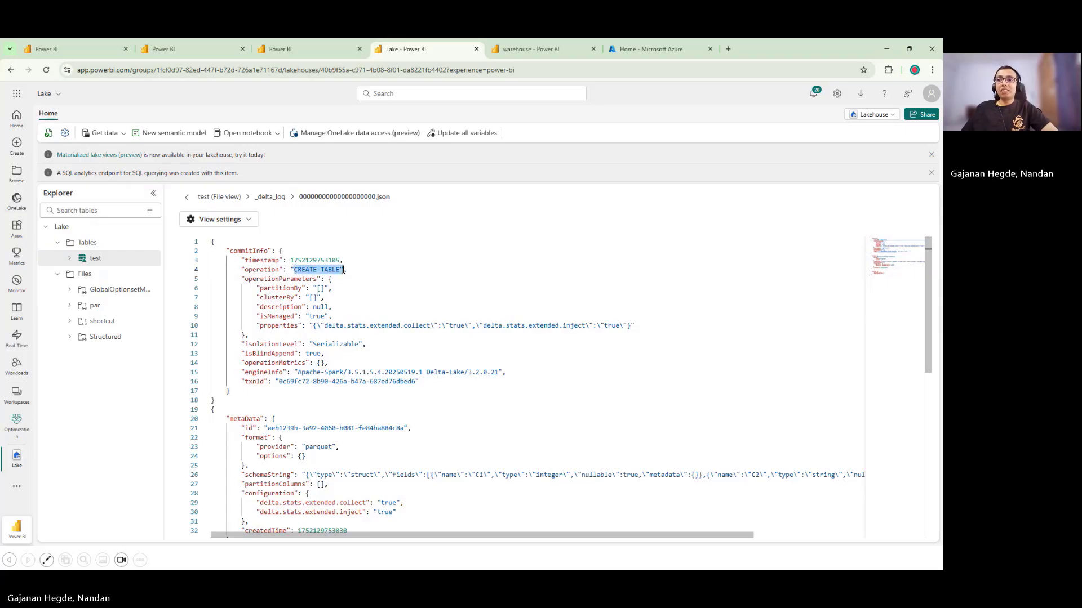
click(278, 197)
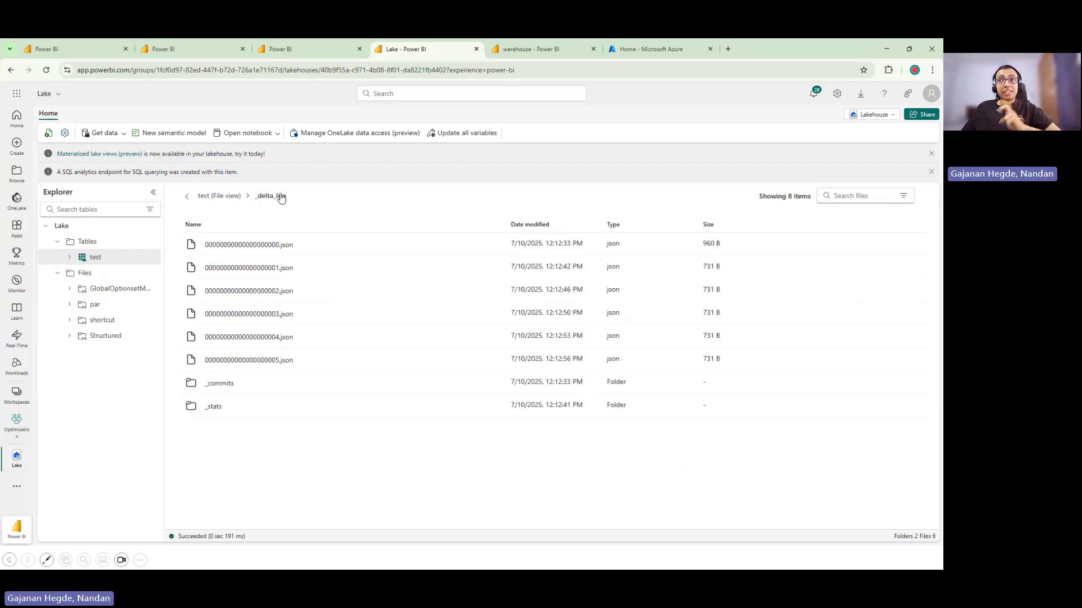
Step: Go back to the test table's file list and display the table in table view
click(232, 198)
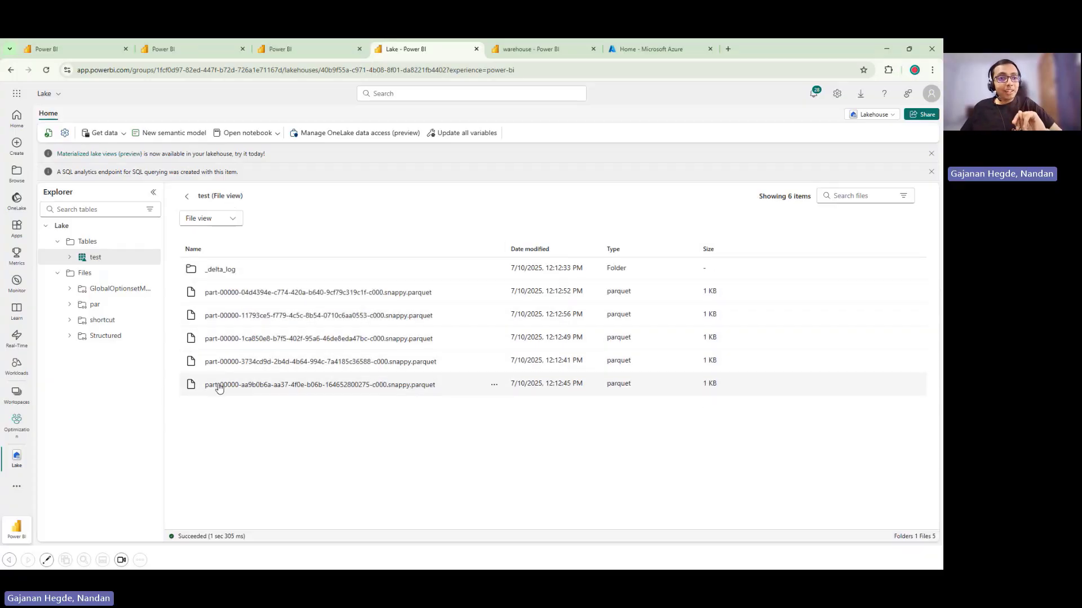
click(211, 219)
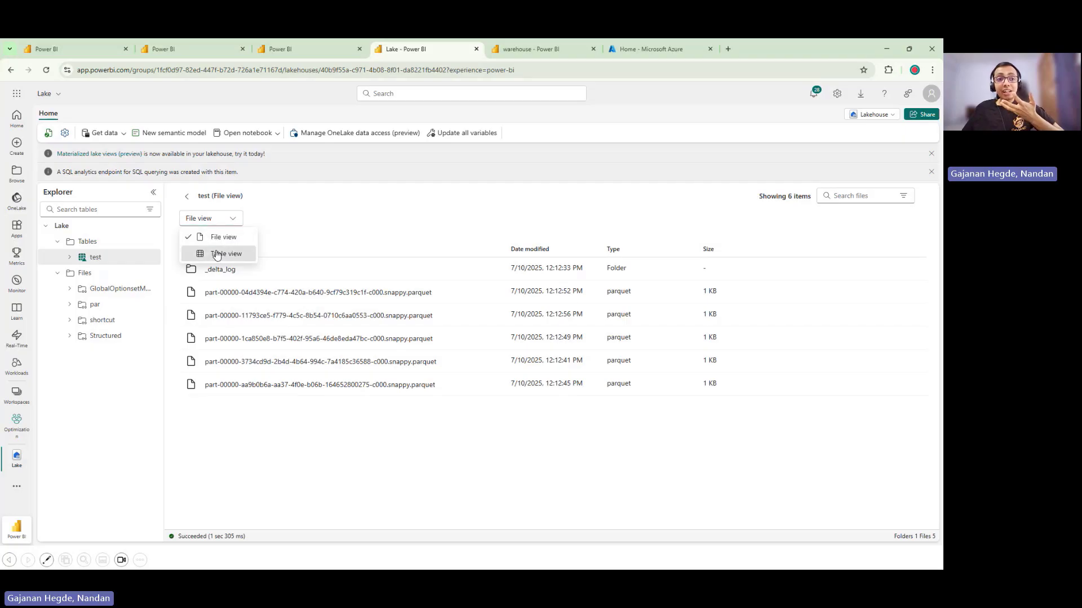
click(223, 253)
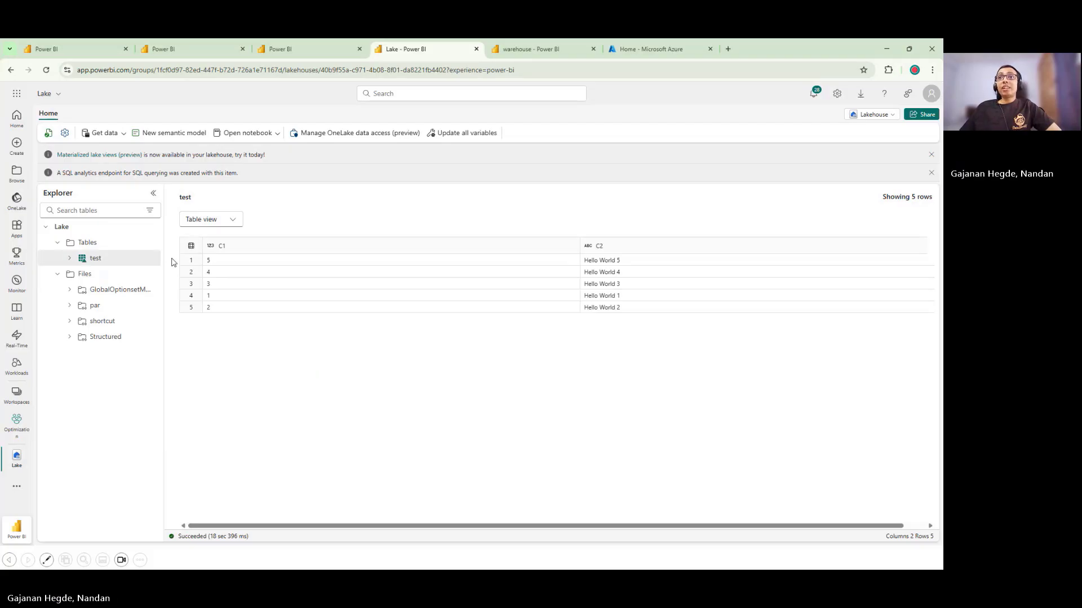
Step: Delete the test table from the Lake lakehouse
click(150, 259)
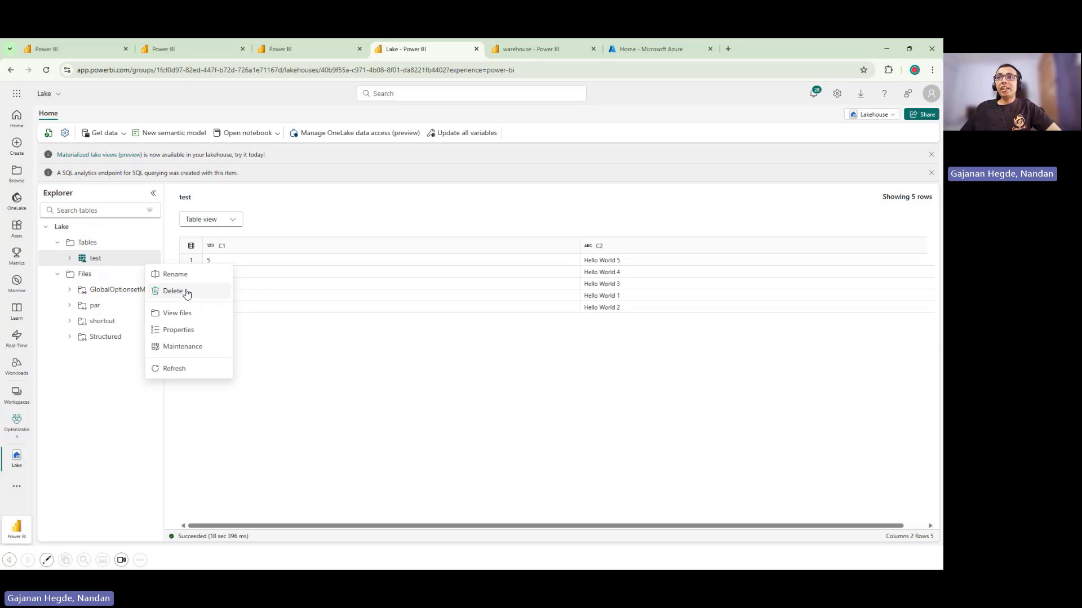
click(173, 291)
click(467, 354)
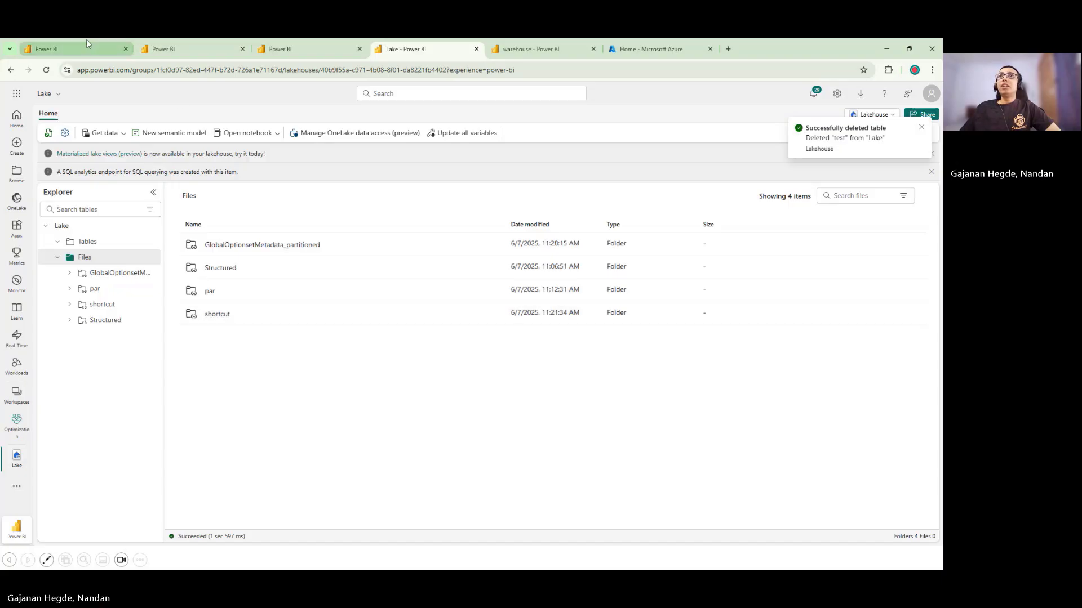
Step: Open the LakehouseTT notebook in the TT folder and review the %%sql cell that creates the tt table
click(82, 48)
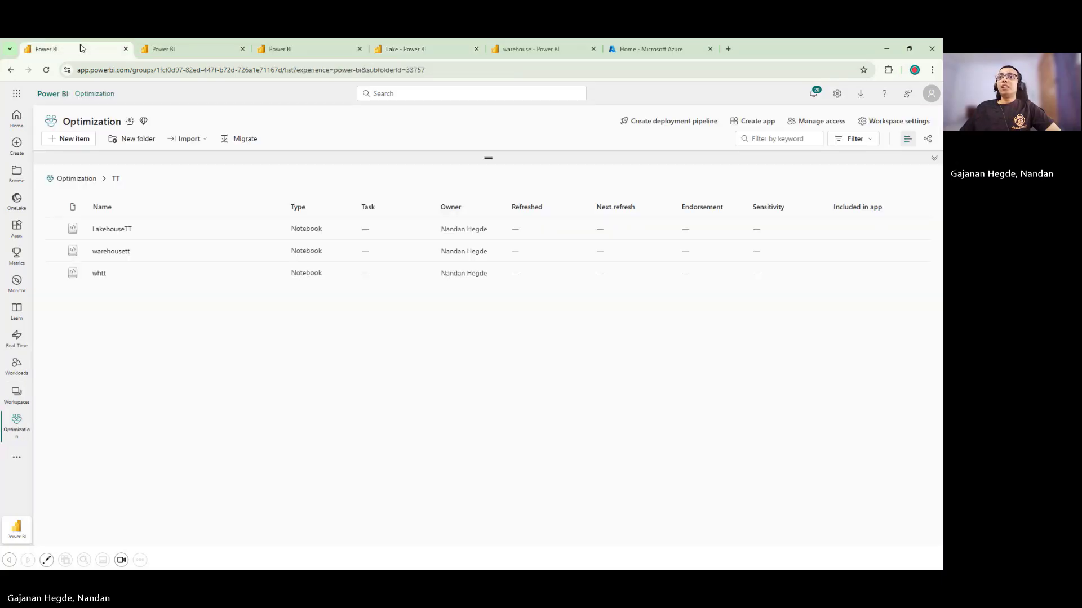
click(114, 229)
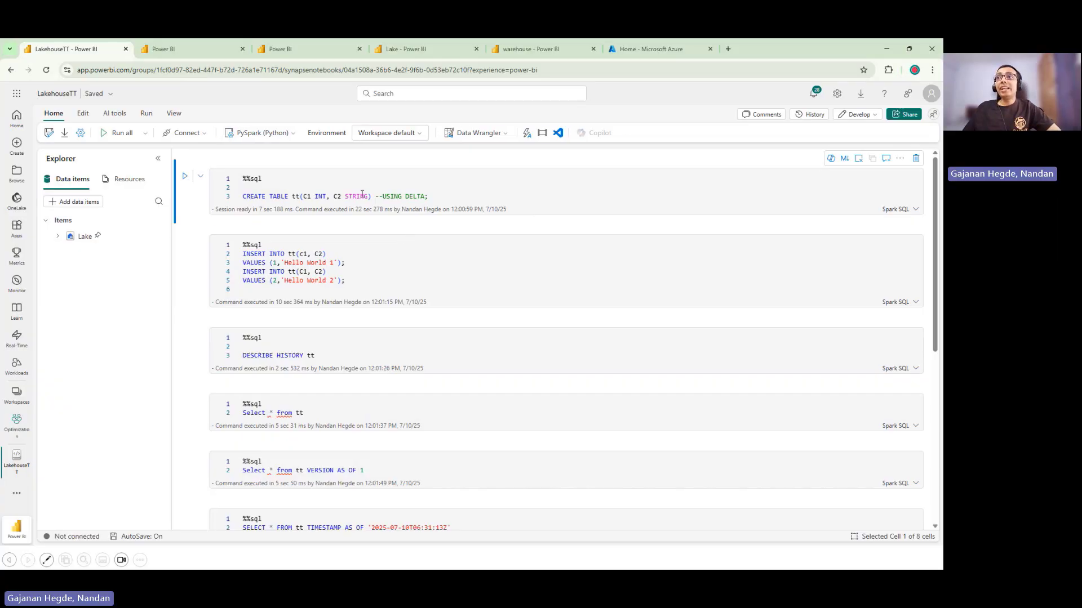
drag(375, 196, 273, 196)
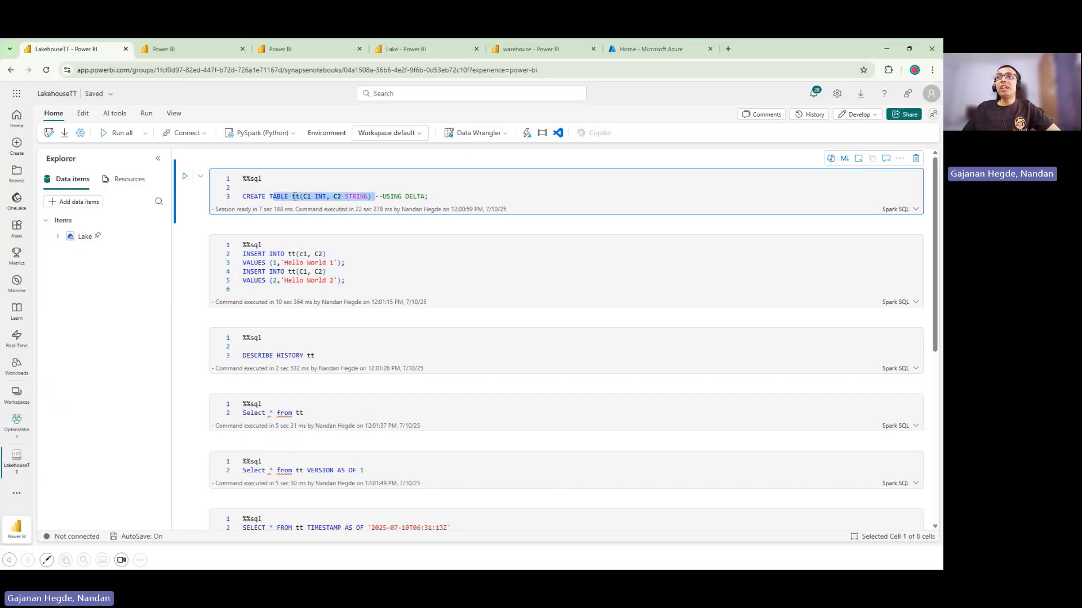
double_click(294, 196)
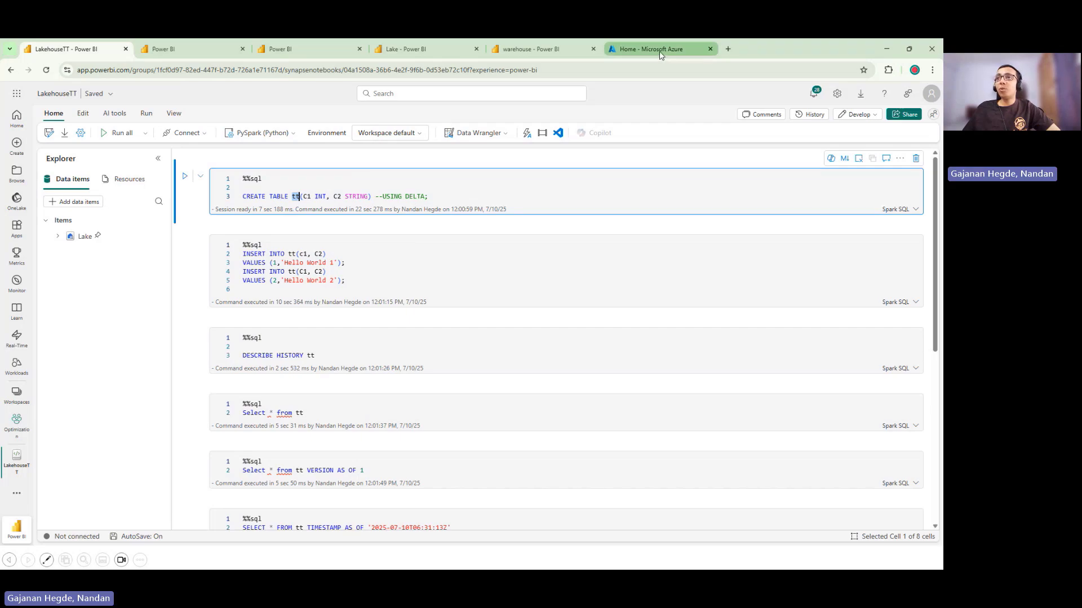
double_click(358, 197)
click(273, 189)
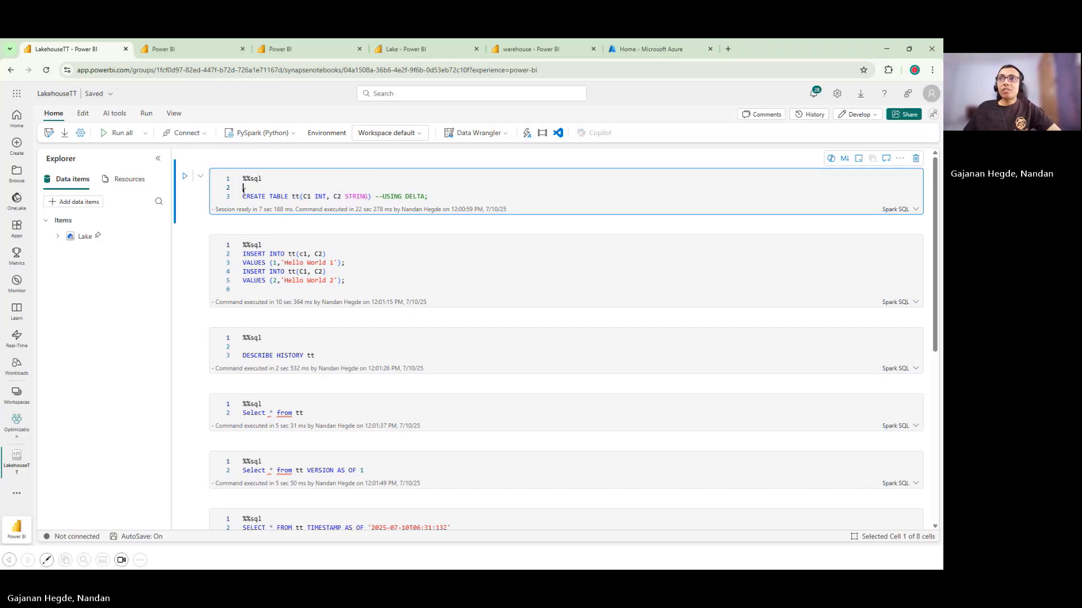
drag(282, 178, 245, 177)
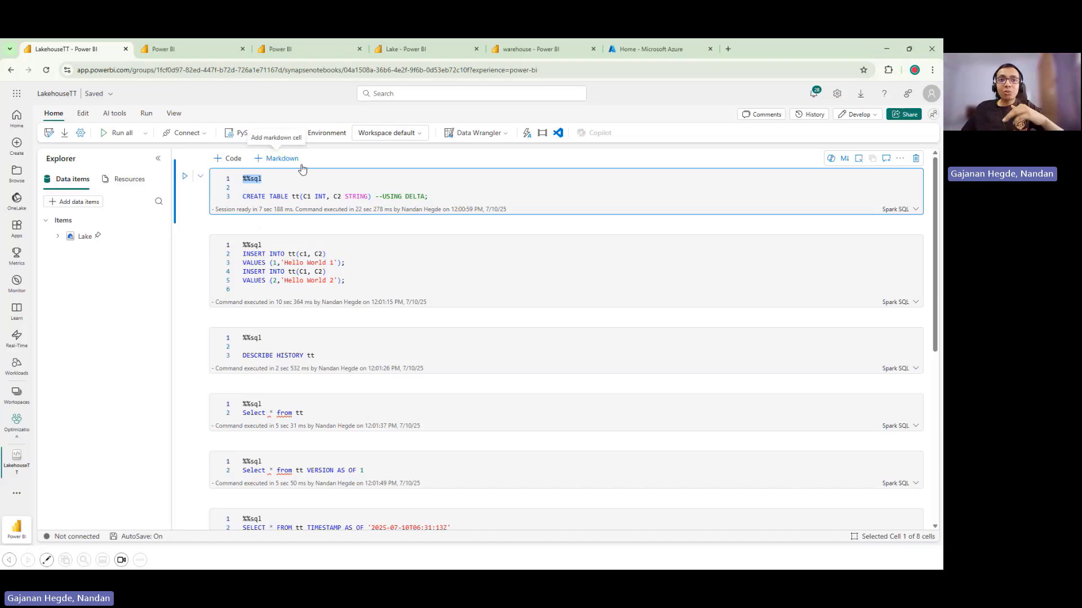
click(305, 196)
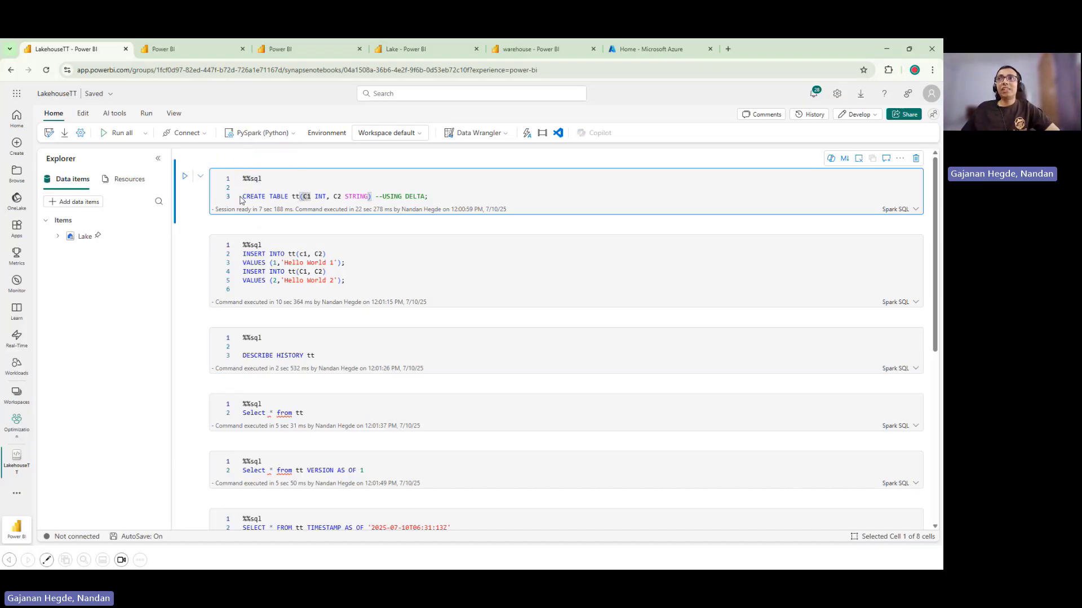
Step: Run the cell that creates the tt table with columns C1 INT and C2 STRING, and switch to the Time Travel slide
click(184, 176)
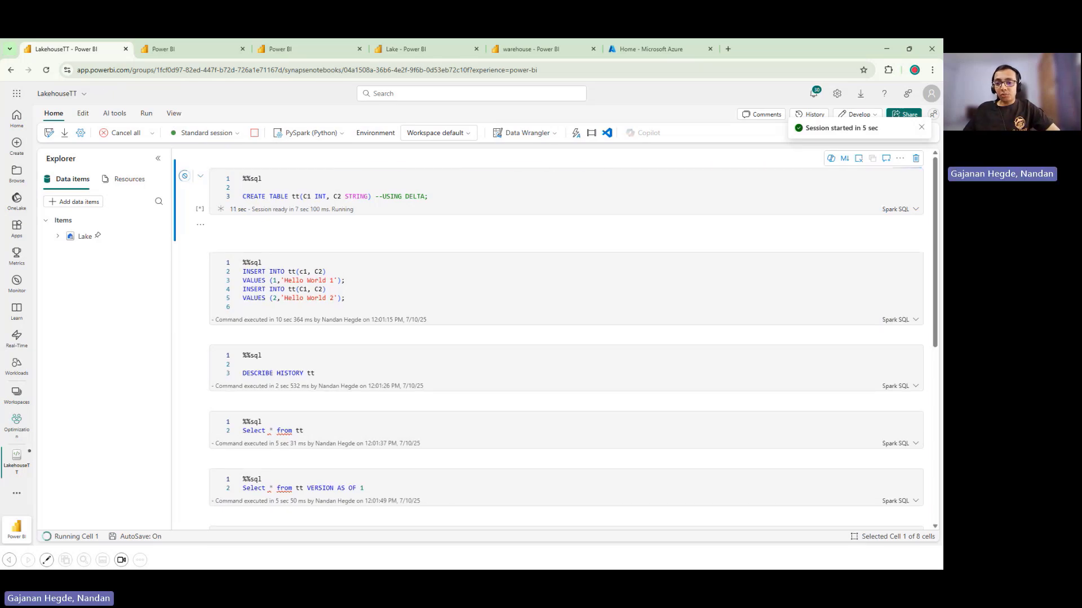
key(alt+Tab)
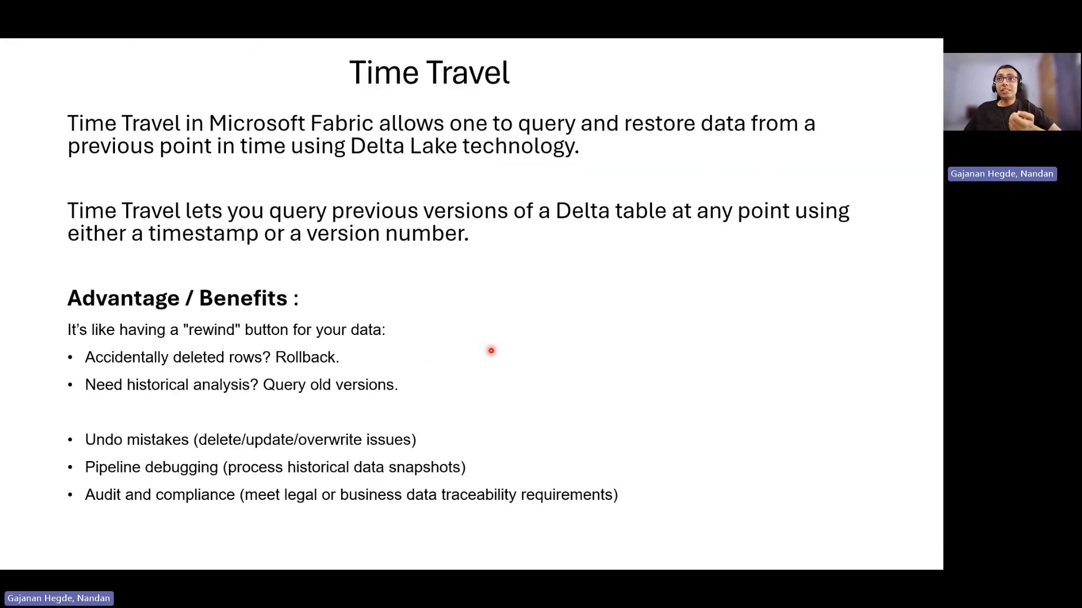
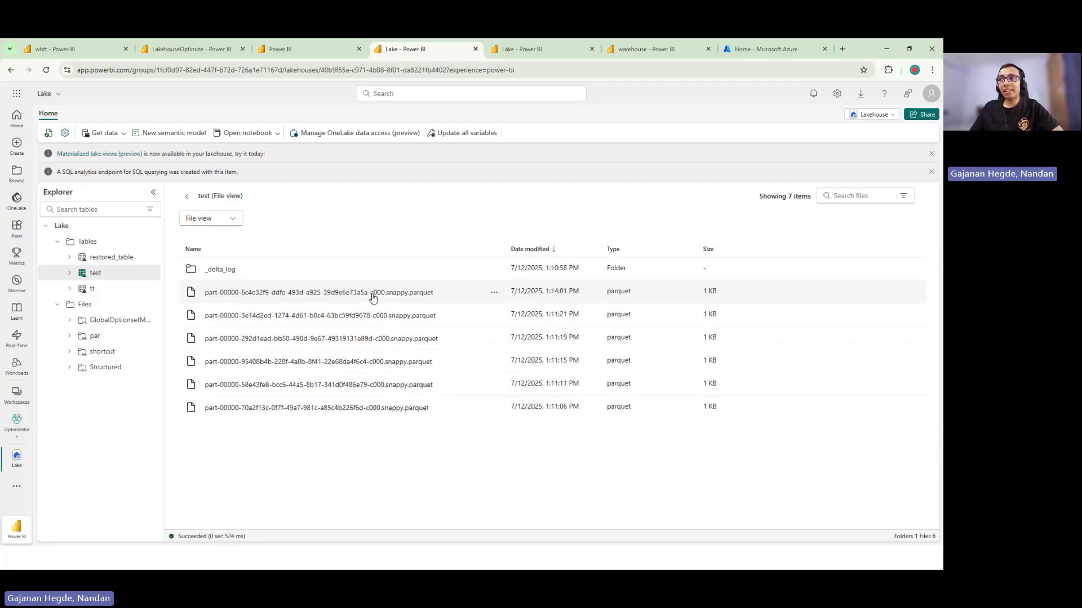
Step: Preview the test table's most recent parquet file, and sort its file list by date modified, newest first
click(333, 293)
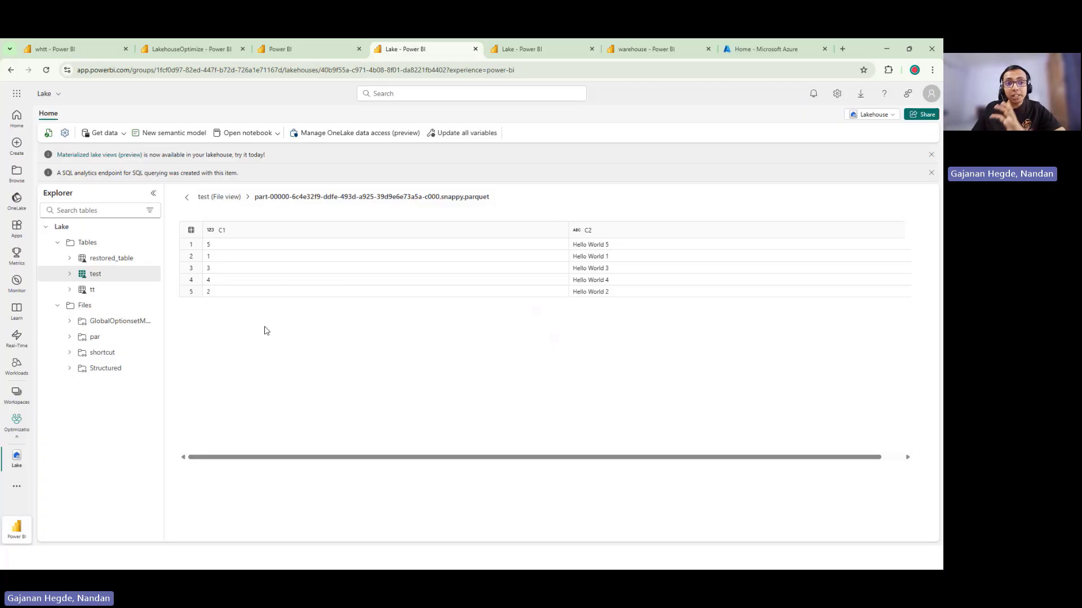
click(225, 200)
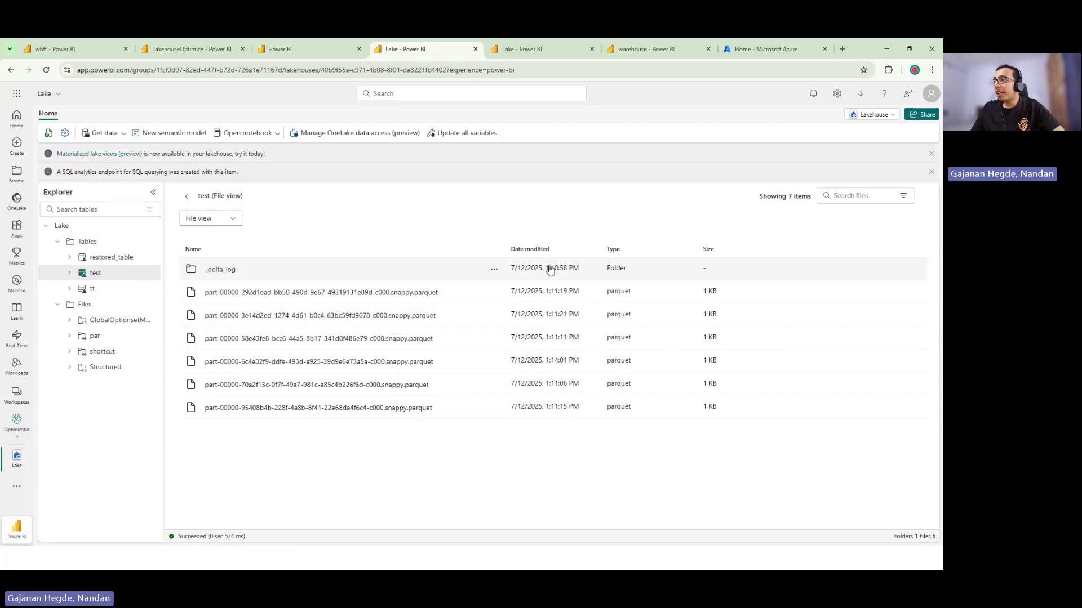
click(547, 249)
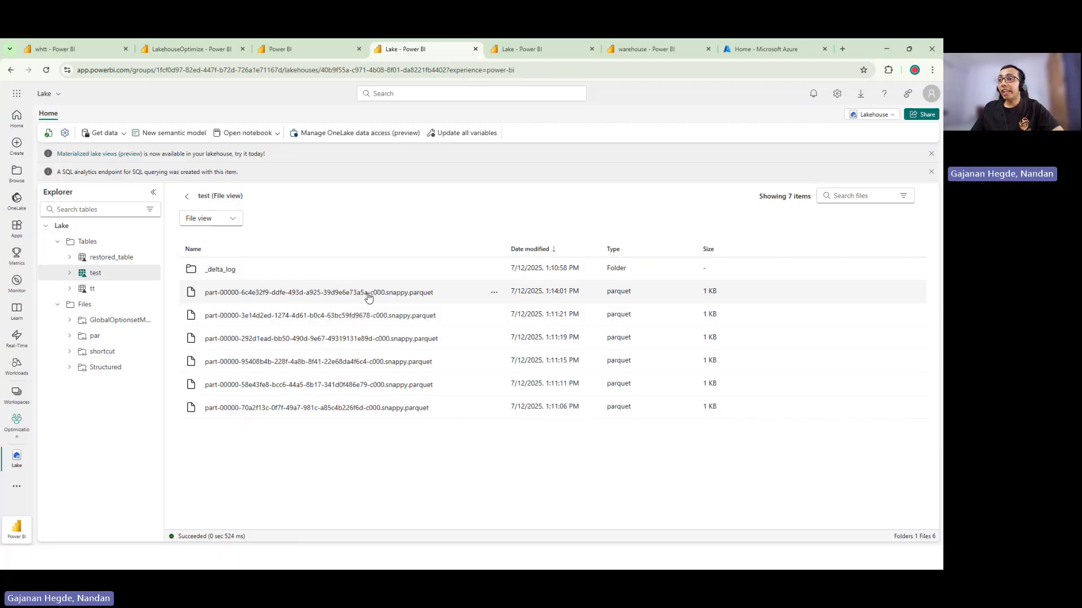
Step: Open the test table's _delta_log folder and view the 00000000000000000007.json transaction log
click(219, 270)
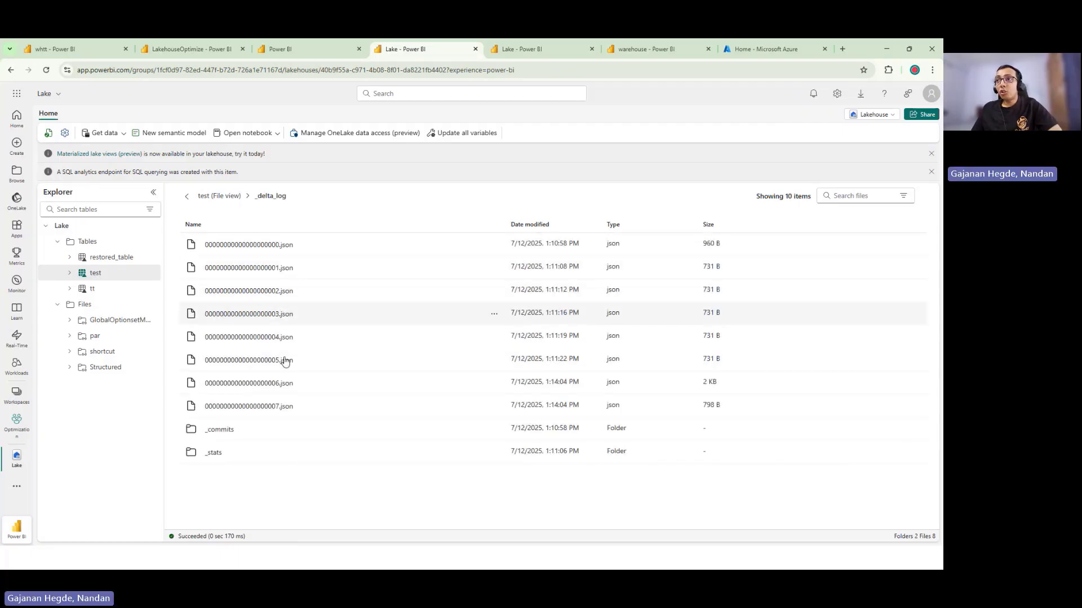
click(232, 408)
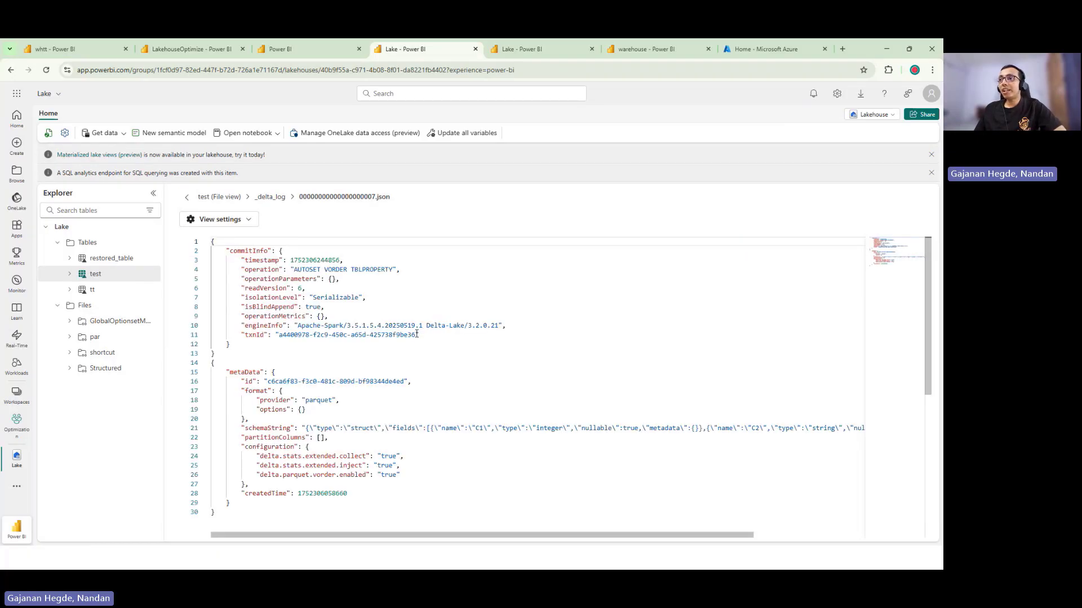
click(275, 196)
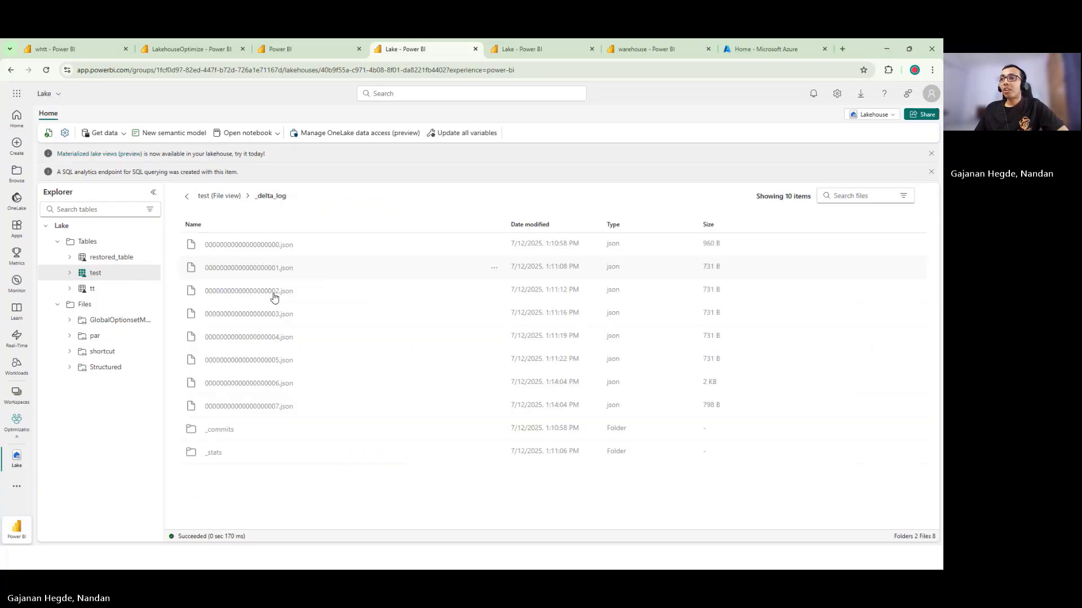
Step: Open the 00000000000000000006.json log from _delta_log and examine its commit operation and VORDER tag
click(263, 385)
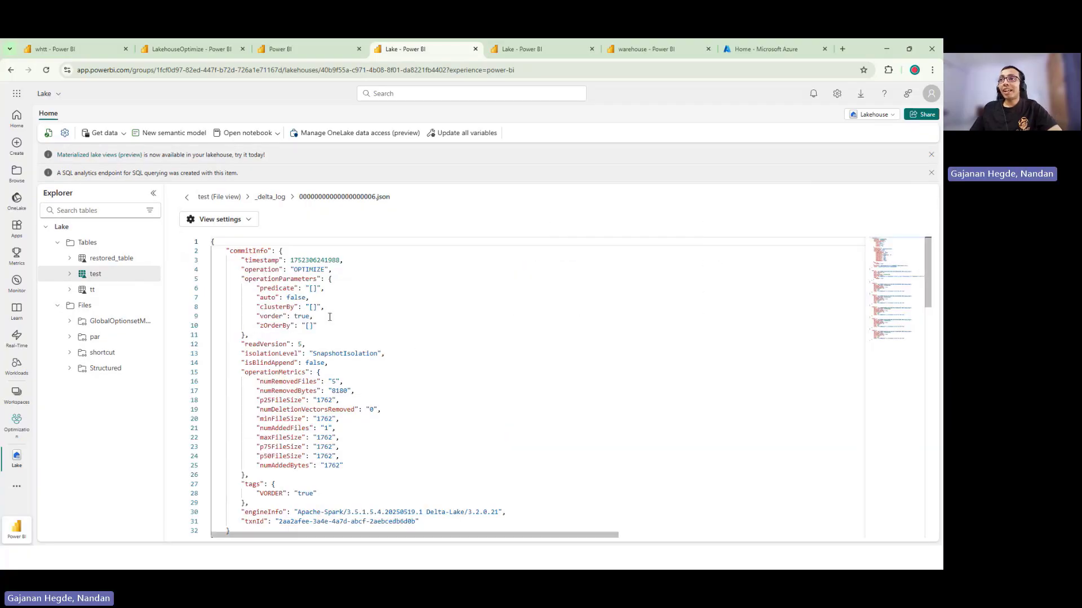
double_click(302, 270)
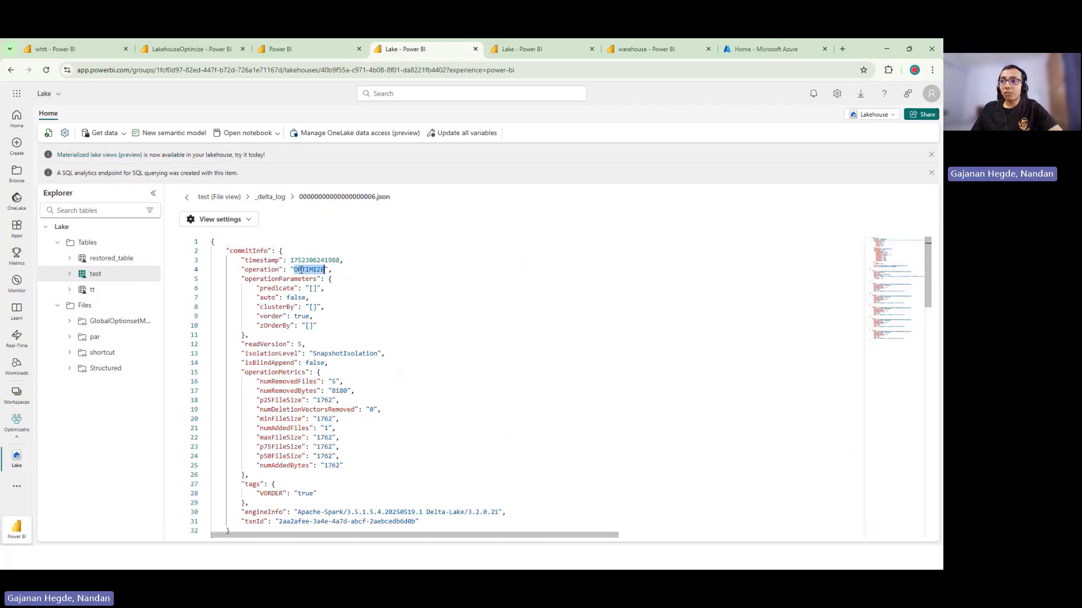
scroll(356, 340, down, 1)
double_click(307, 445)
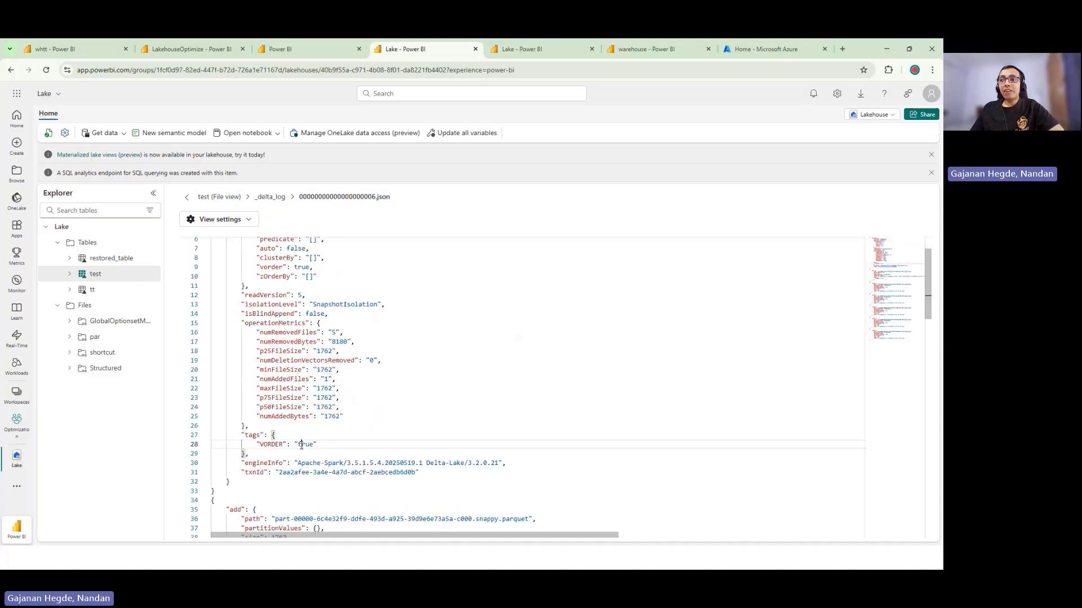
Step: Examine the log's add entry, highlighting the minimum and maximum column values in its stats
scroll(298, 423, down, 3)
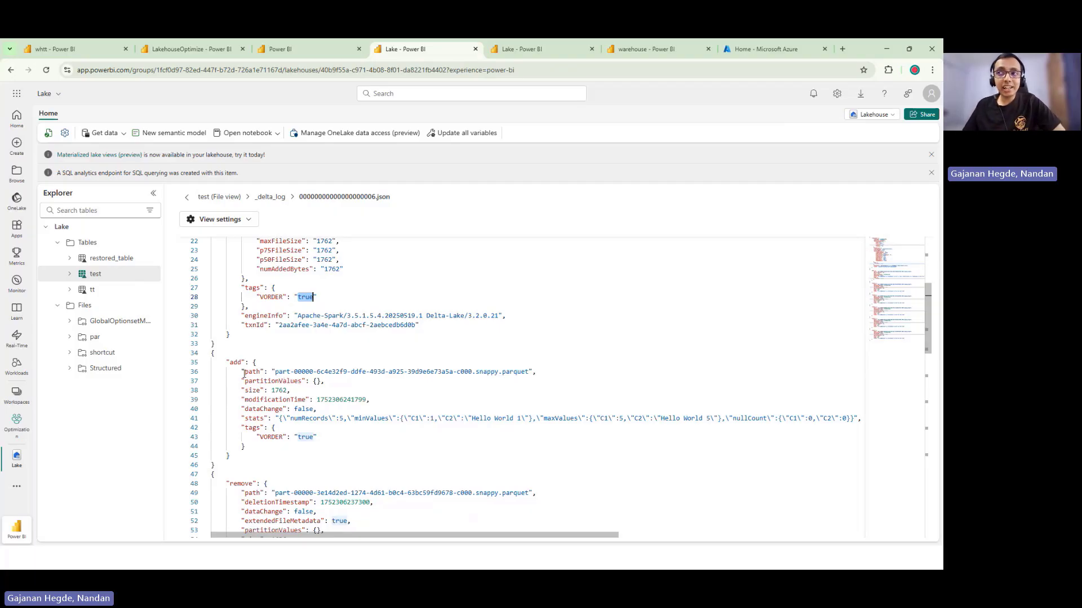
mouse_move(228, 363)
mouse_down()
mouse_move(244, 448)
mouse_move(210, 361)
mouse_up()
click(244, 447)
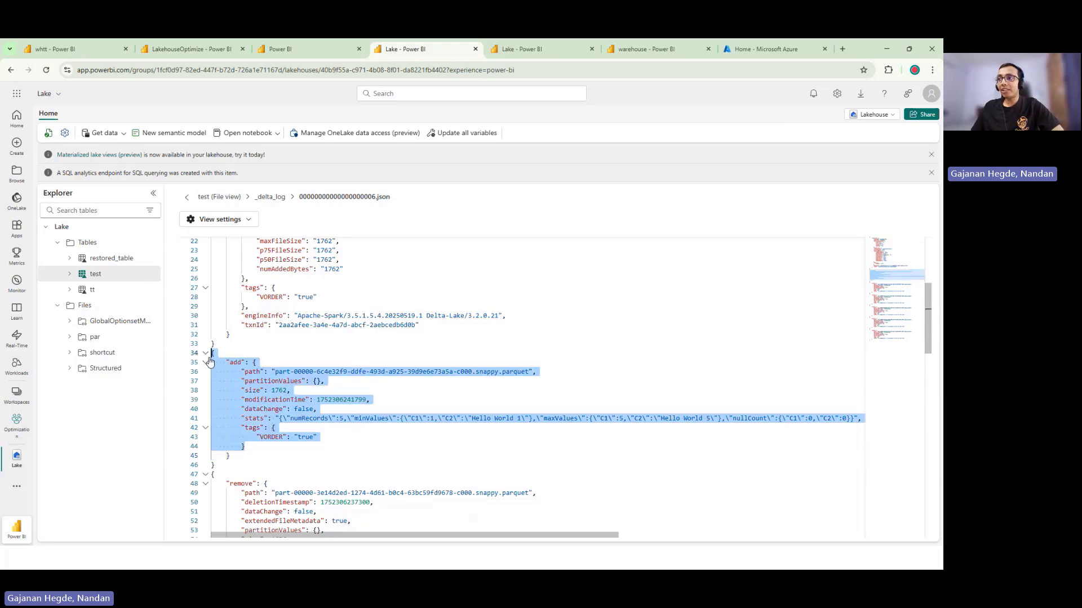
double_click(369, 418)
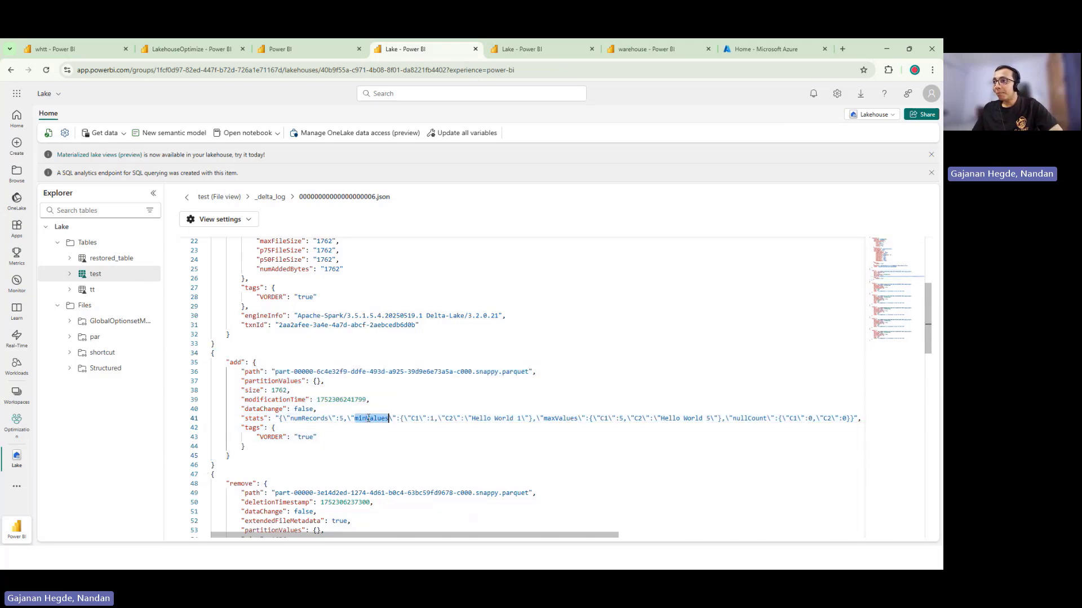
click(451, 426)
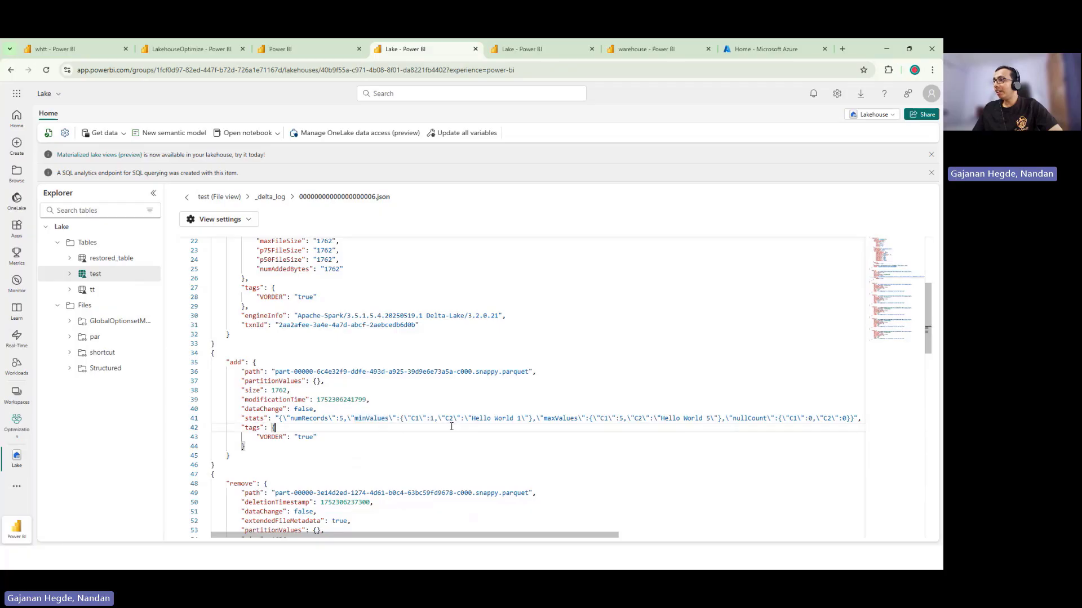
drag(598, 418, 708, 417)
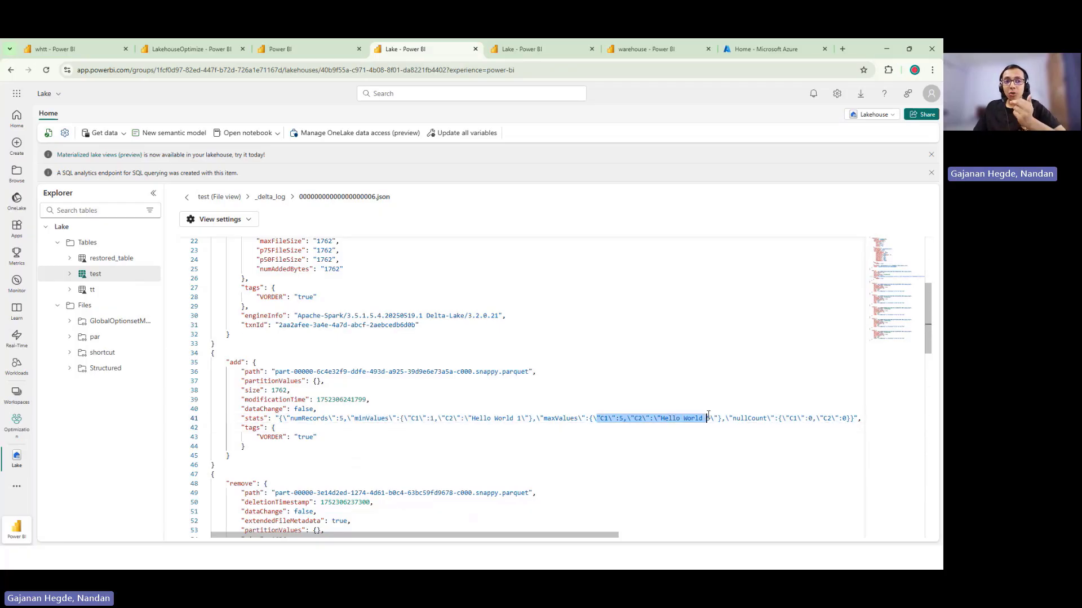
Step: Examine the log's remove entries and the parquet file paths they reference, down to the end of the file
scroll(368, 478, down, 1)
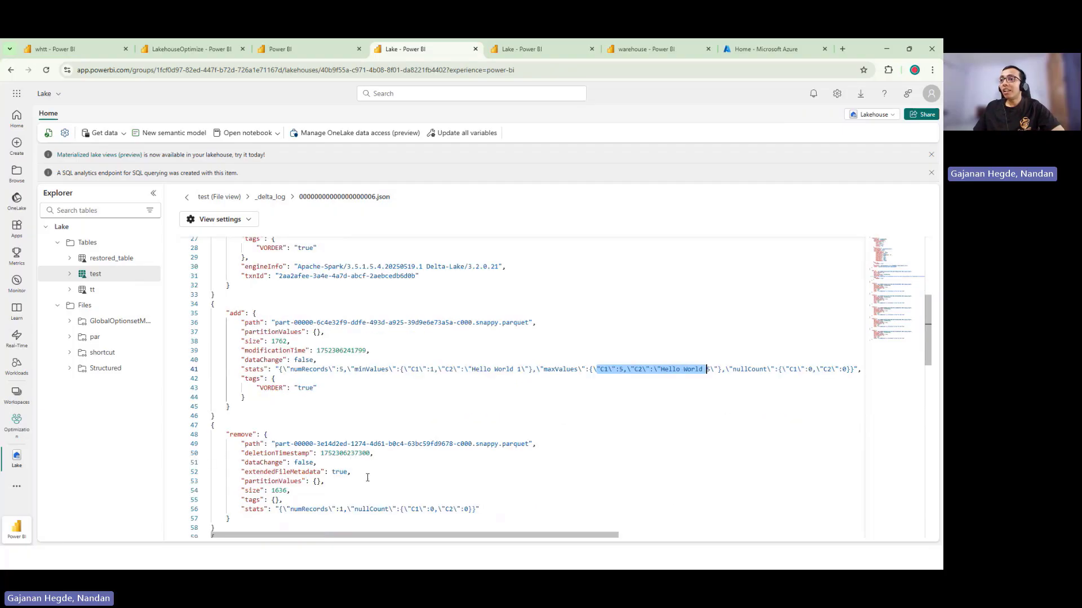
scroll(320, 468, down, 3)
scroll(319, 468, up, 1)
double_click(243, 338)
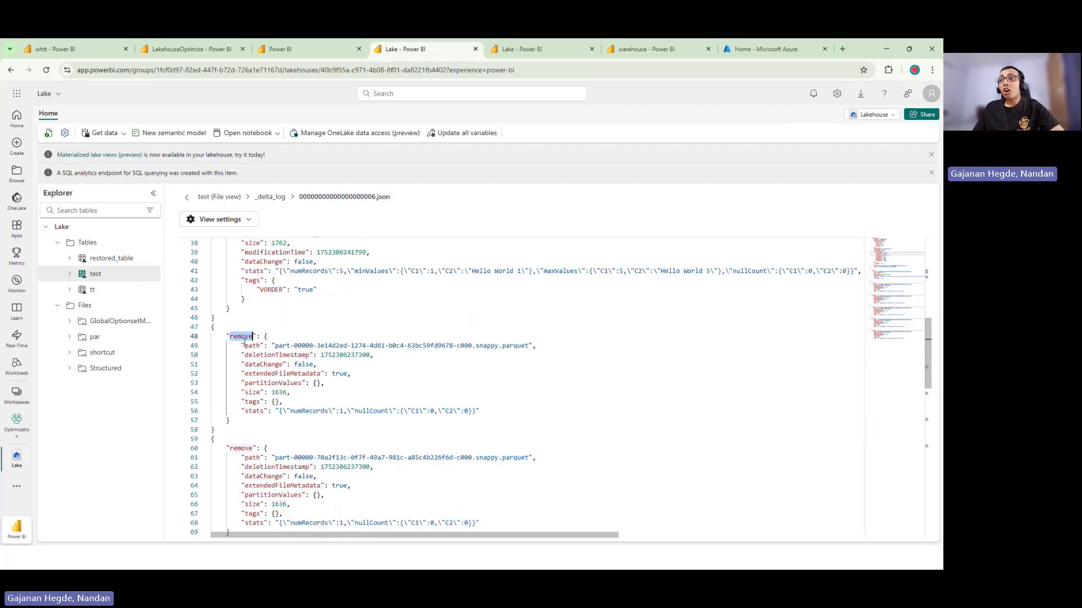
drag(228, 347, 309, 555)
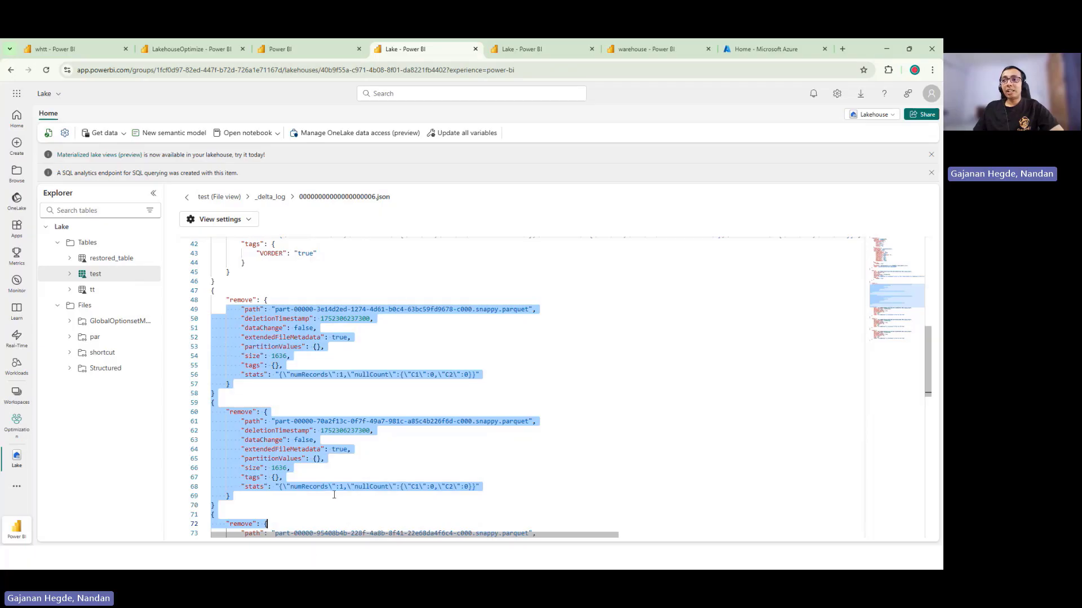
click(361, 475)
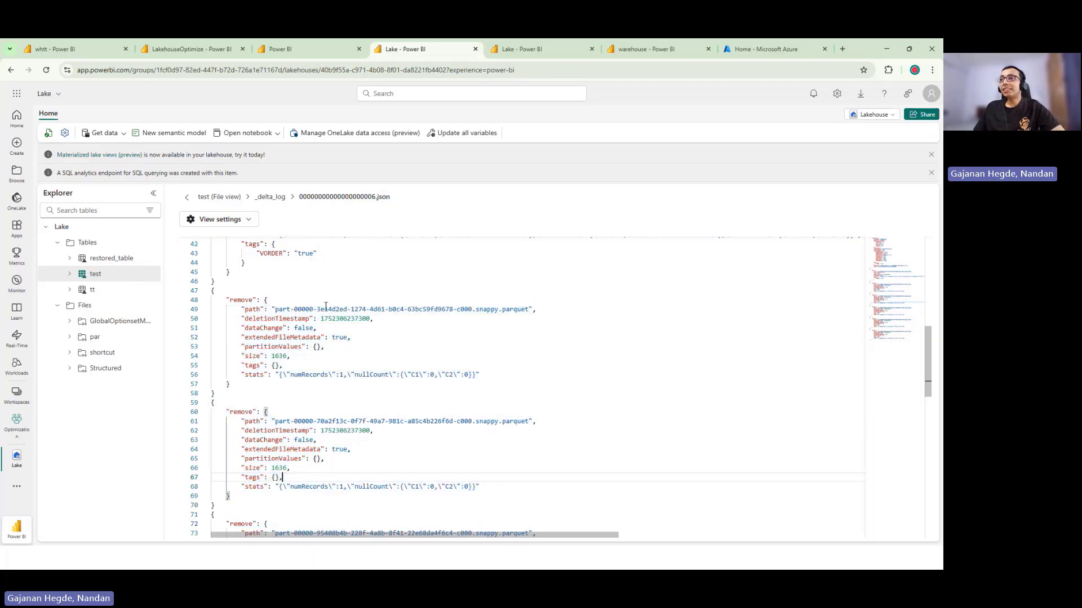
drag(319, 310, 516, 309)
drag(527, 422, 275, 421)
scroll(338, 423, down, 5)
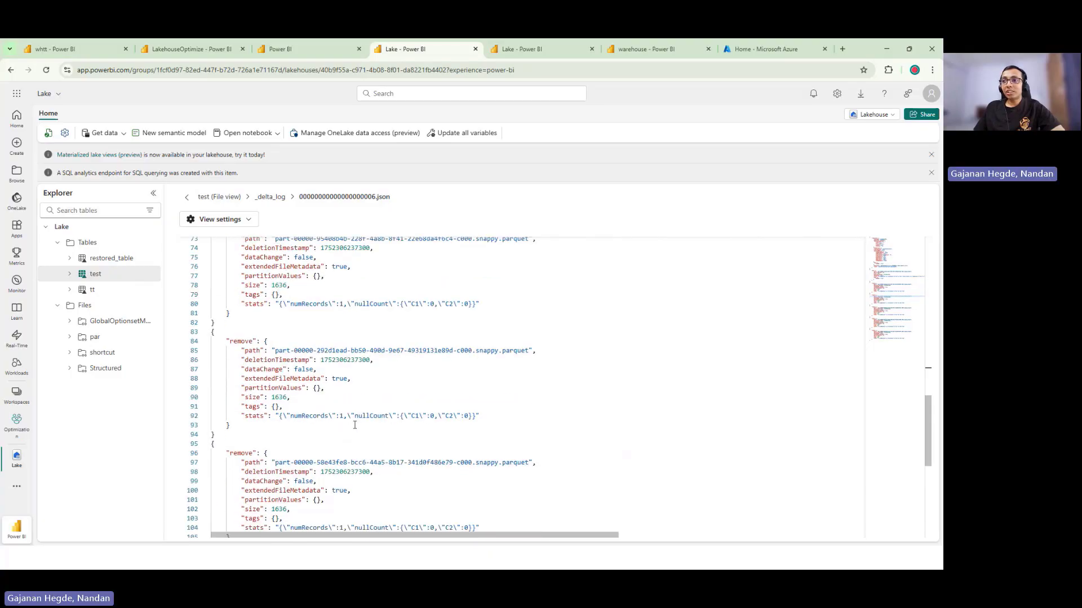
scroll(358, 431, down, 3)
scroll(464, 411, up, 1)
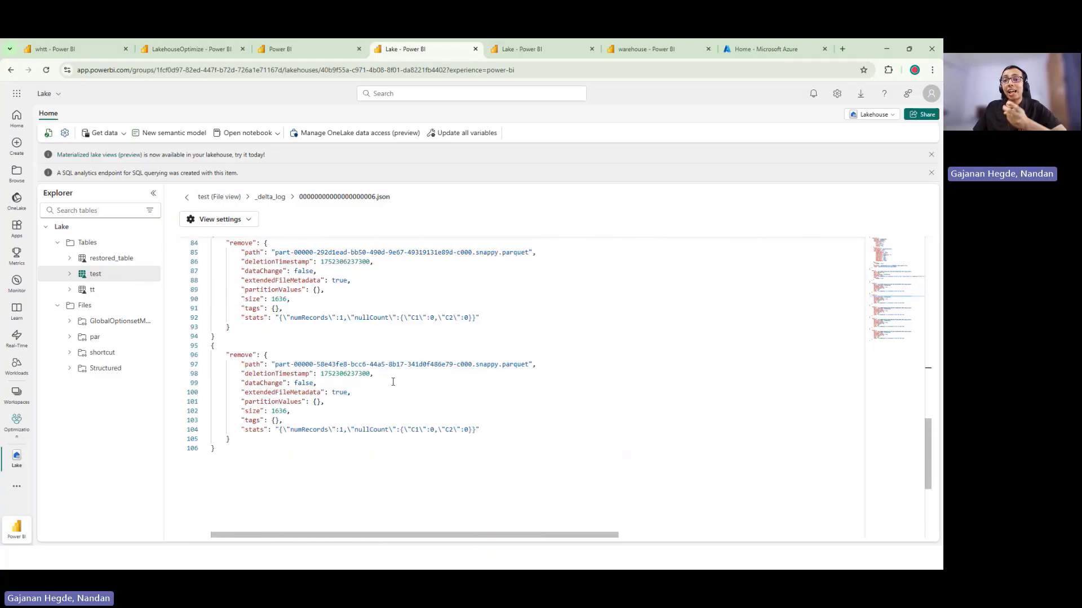
Step: Review the commit info again and highlight part of the parquet file name in the add entry's path
scroll(393, 382, up, 10)
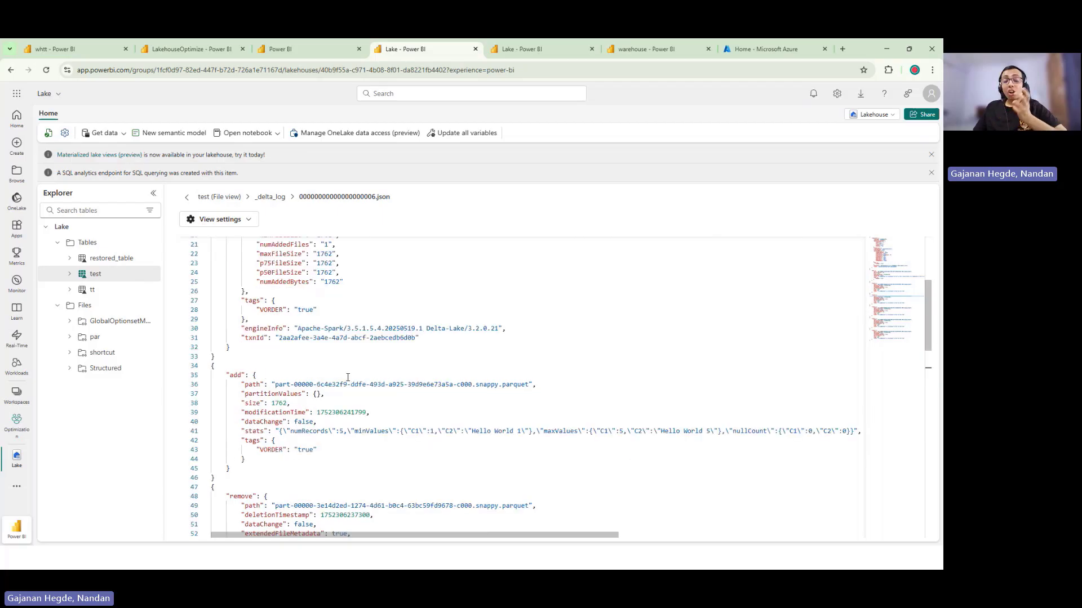
scroll(347, 377, up, 3)
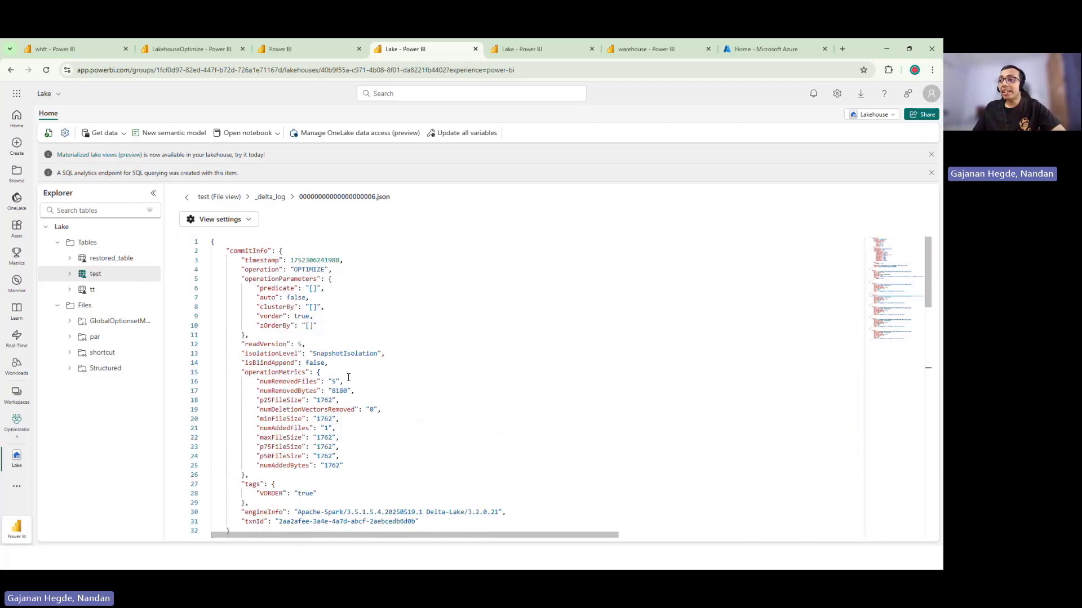
scroll(349, 377, down, 2)
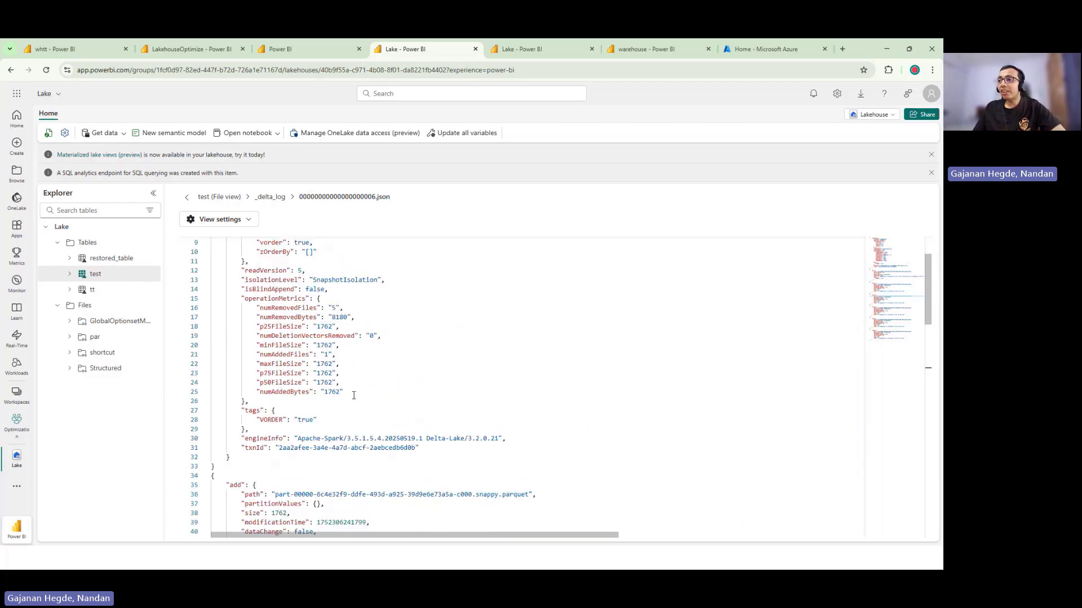
double_click(440, 445)
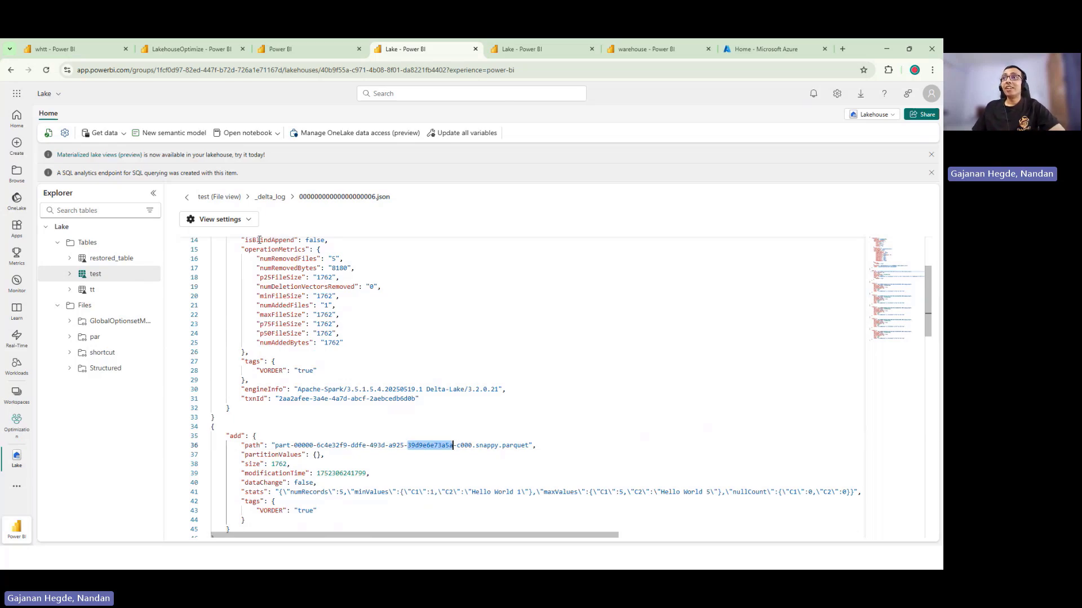
Step: Reopen the 00000000000000000007.json log from _delta_log and review its commit info and table metadata
click(270, 201)
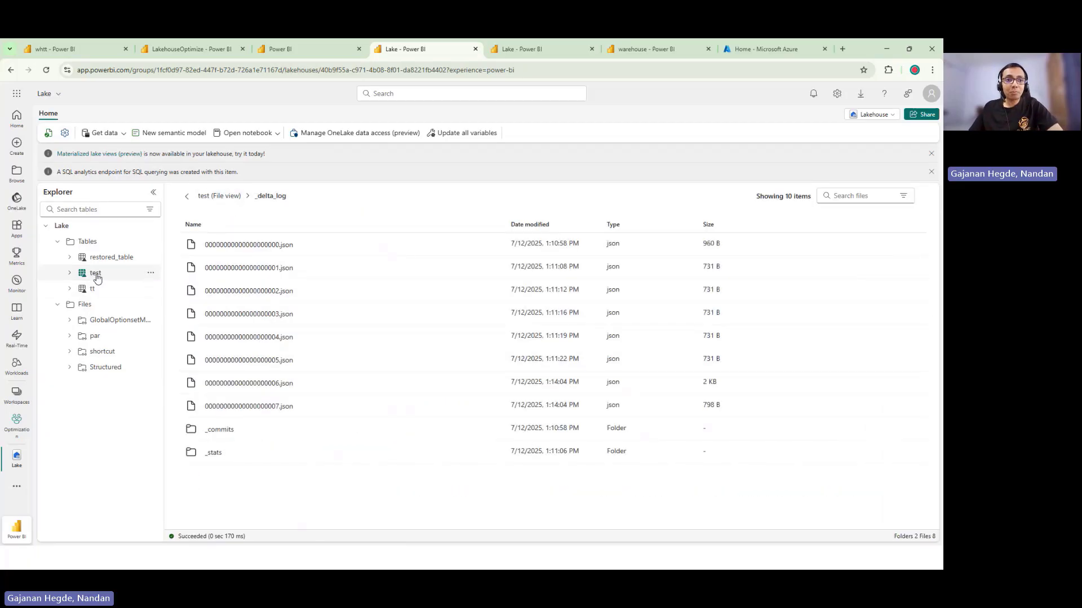
click(245, 407)
scroll(341, 388, down, 3)
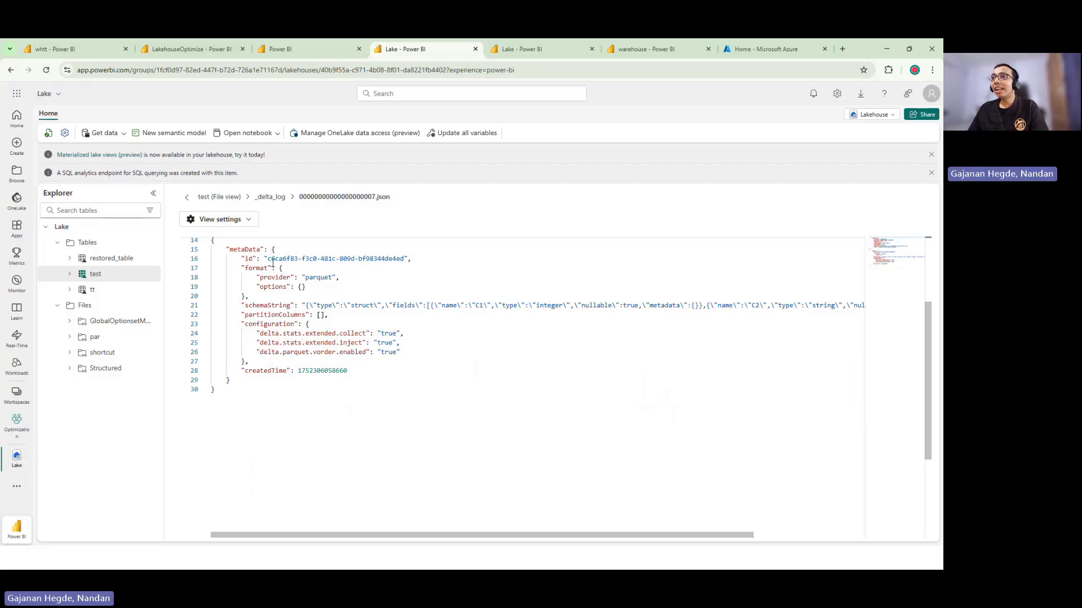
scroll(288, 292, up, 3)
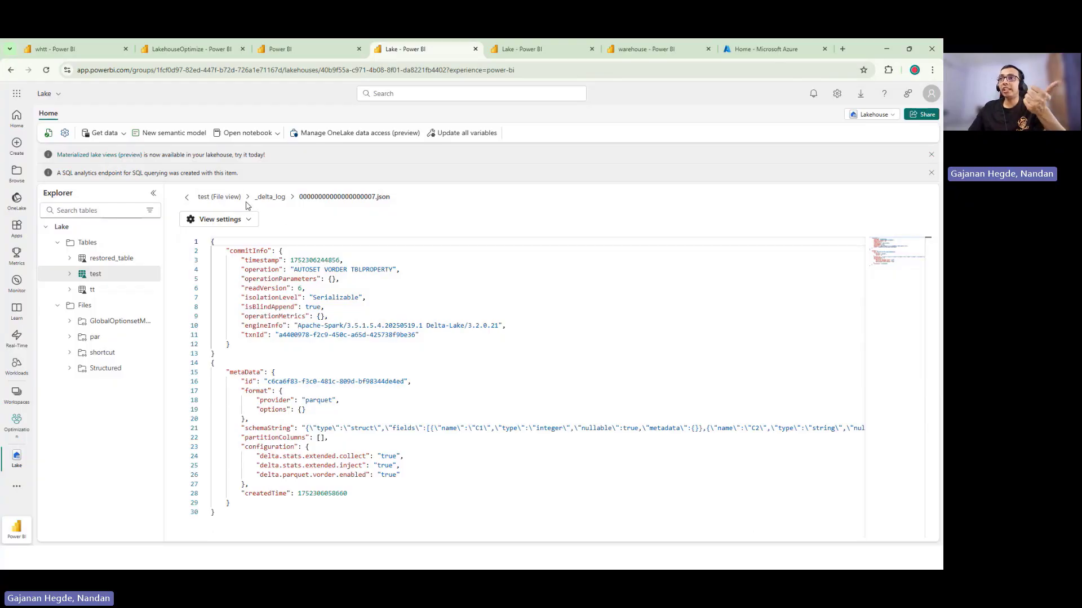
Step: Return to the test table's file list and open the 292d1ead and 6c4e32f9 parquet file previews in turn
click(270, 199)
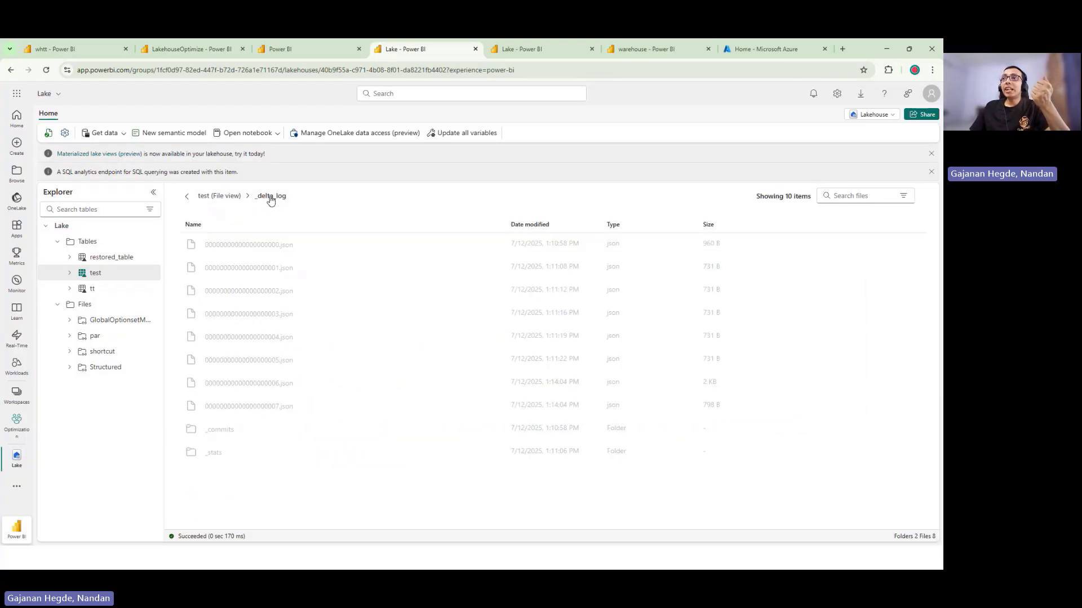
click(224, 197)
click(284, 294)
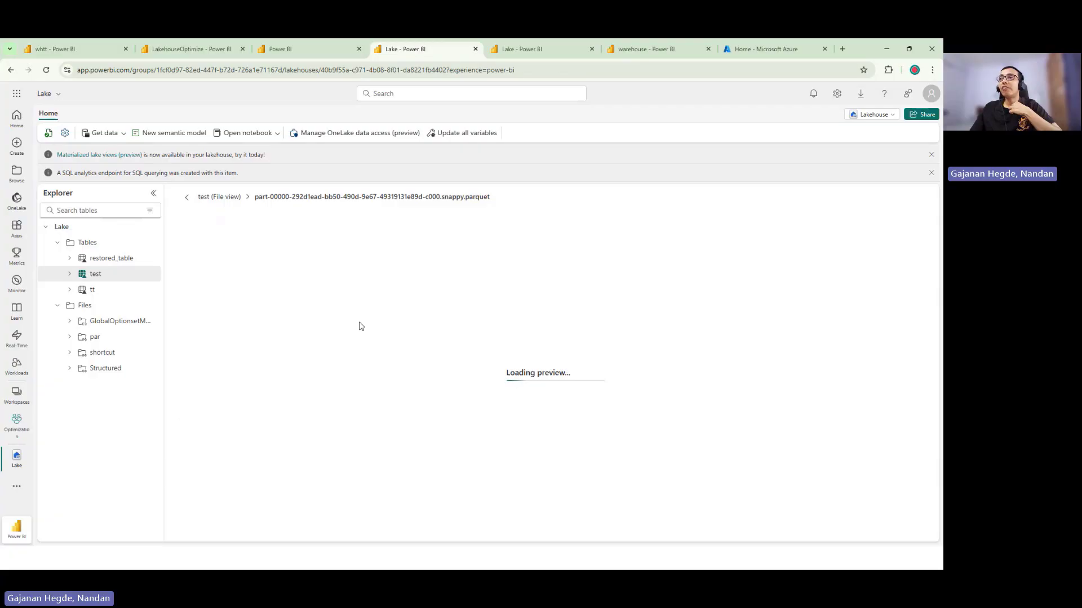
click(232, 198)
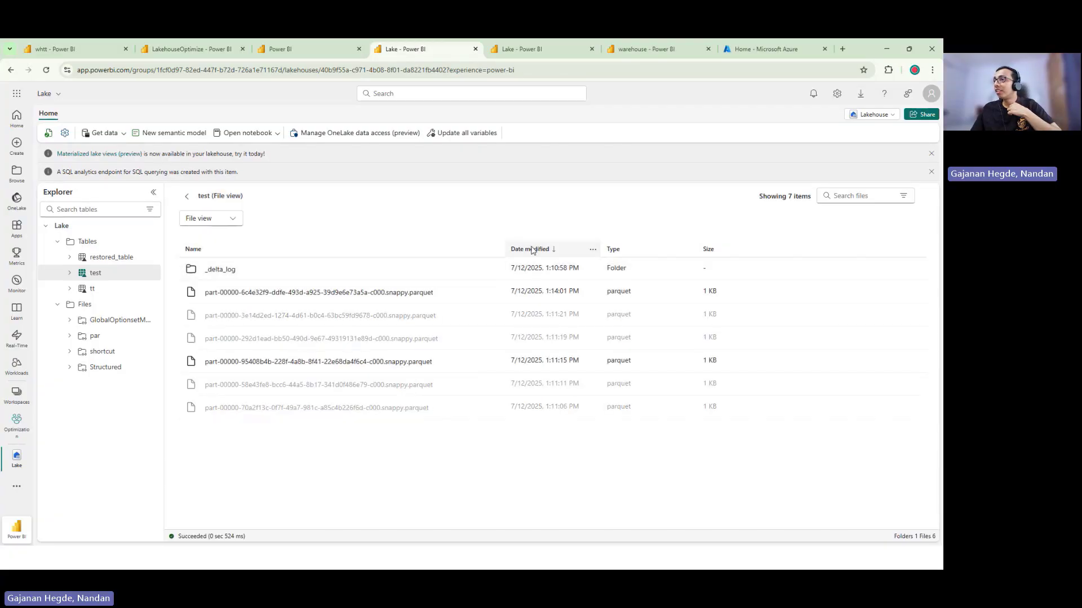
click(350, 294)
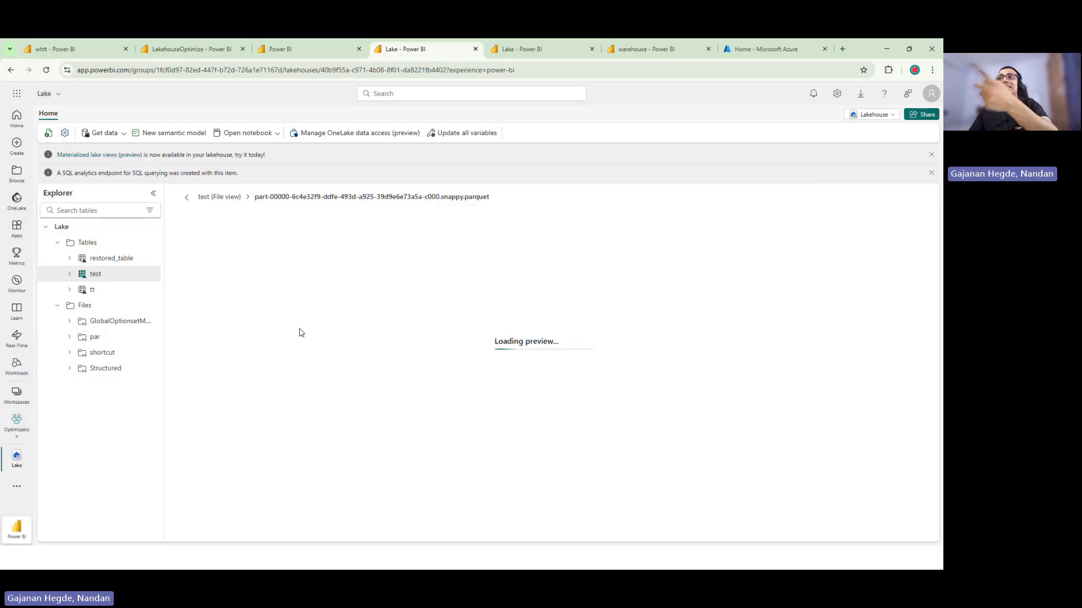
click(232, 207)
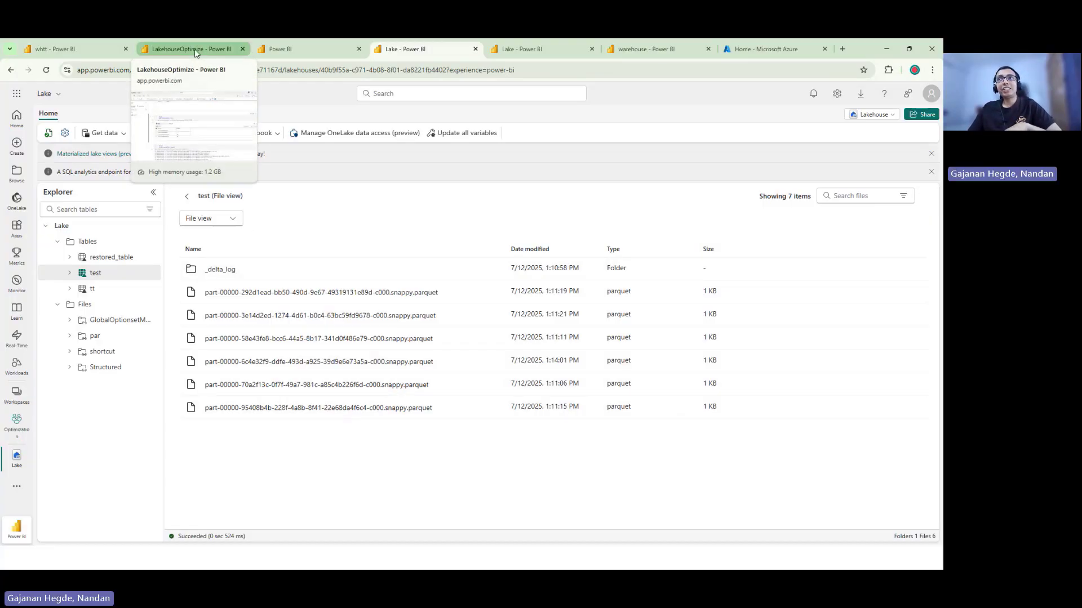
Step: Switch to the LakehouseOptimize notebook and examine the cell containing OPTIMIZE Lake.Test ZORDER BY (C1)
click(194, 50)
scroll(355, 454, up, 2)
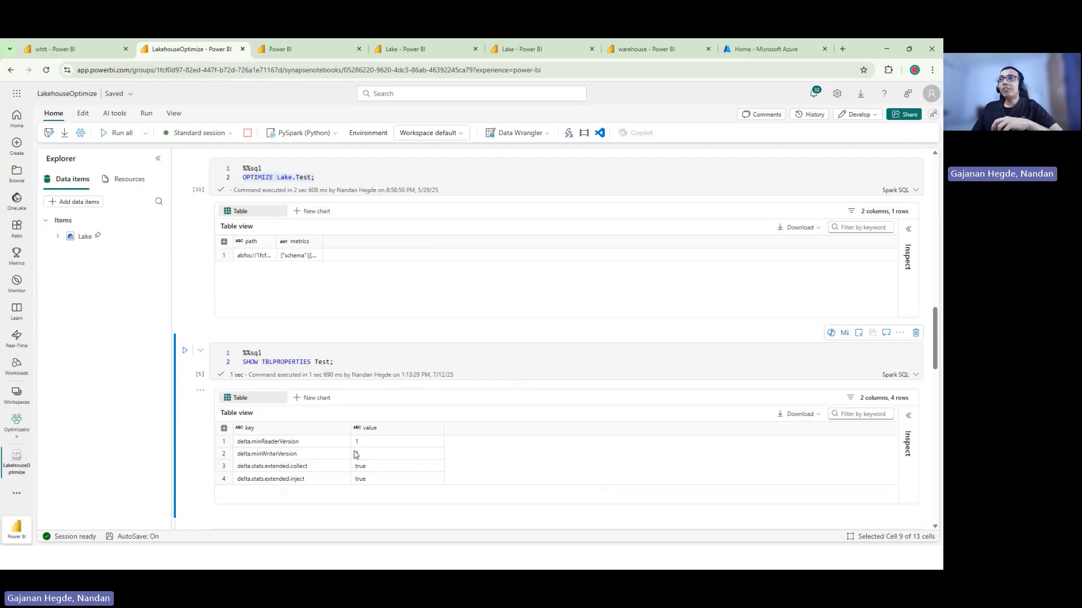
scroll(356, 454, up, 5)
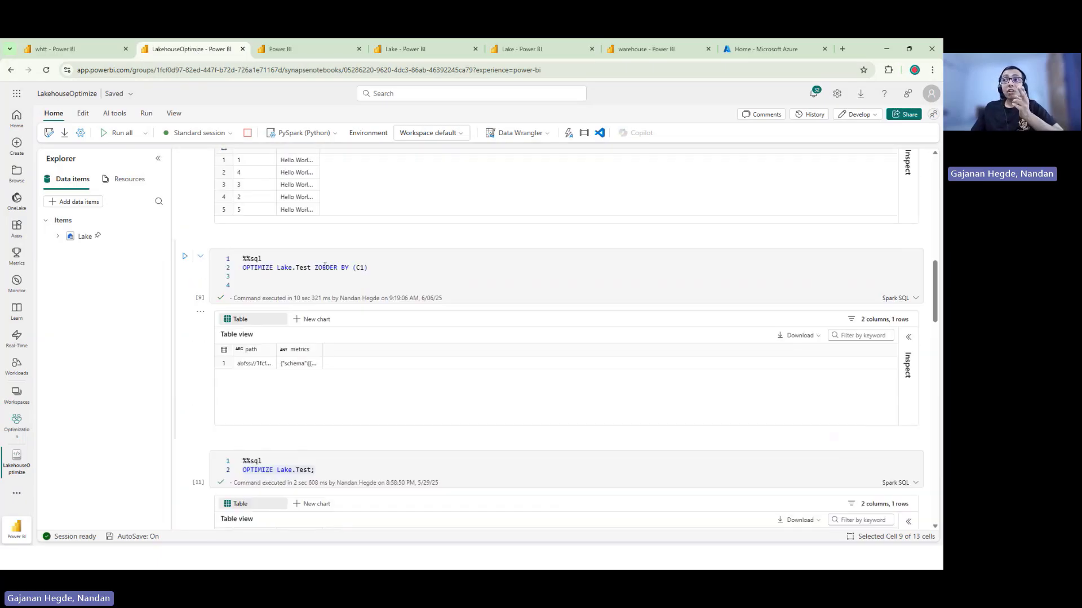
double_click(323, 268)
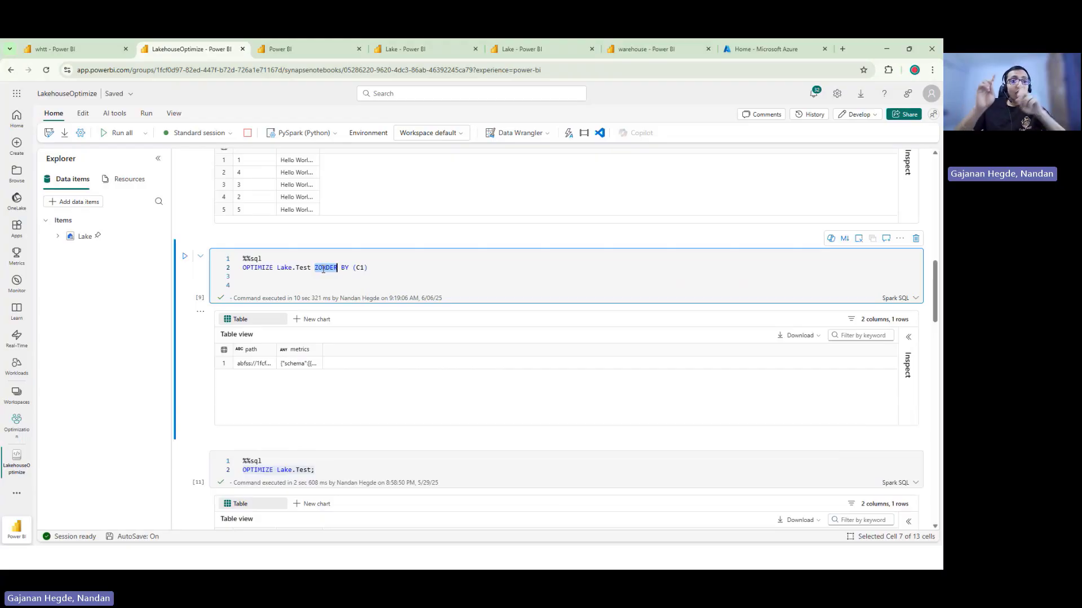
drag(404, 275, 235, 267)
scroll(365, 292, up, 2)
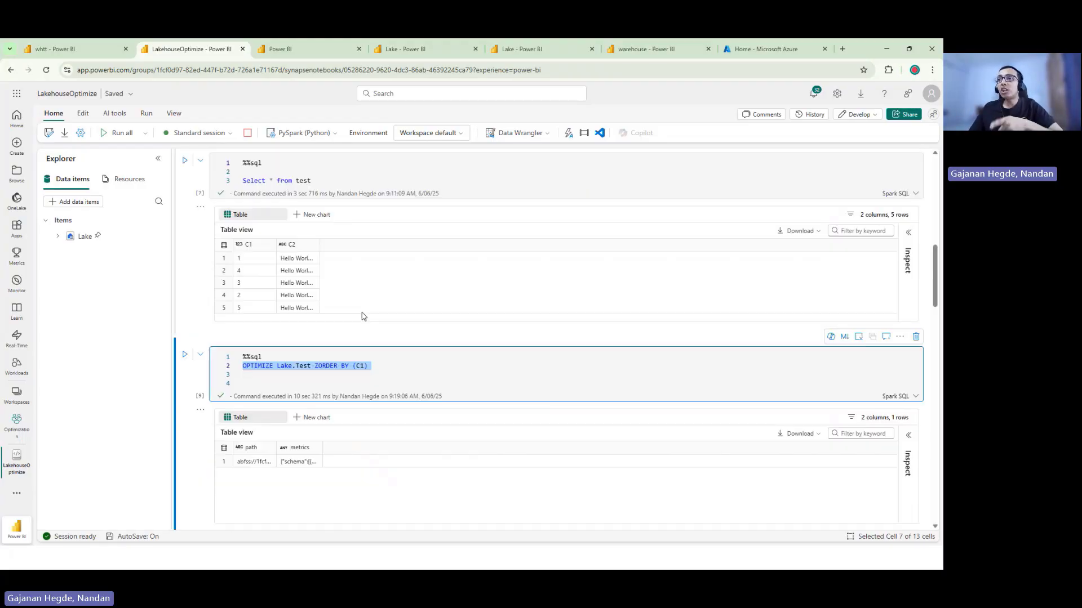
double_click(325, 367)
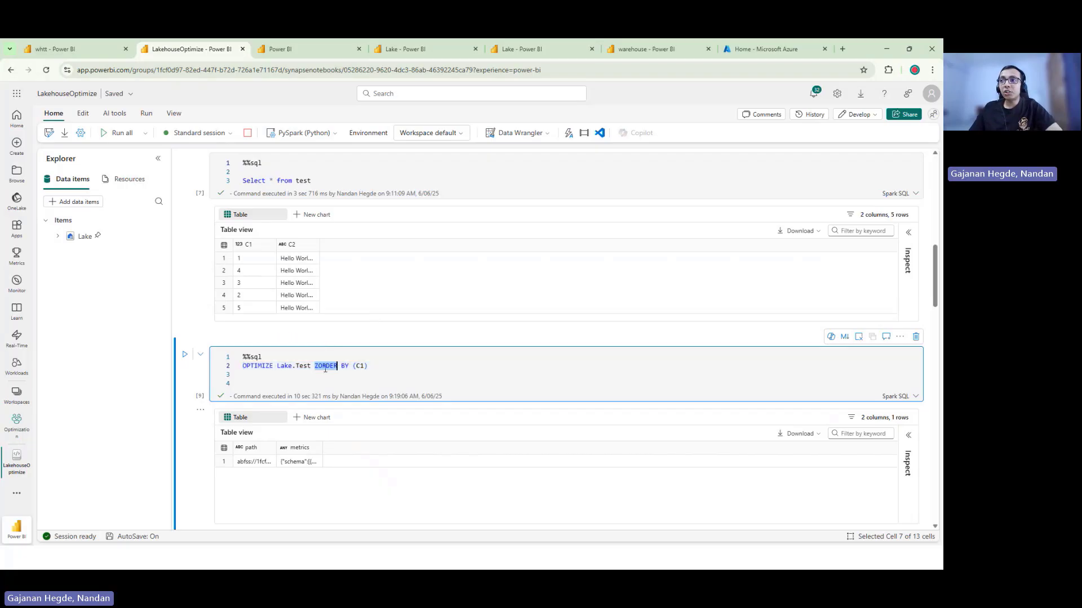
drag(330, 360, 235, 361)
click(406, 367)
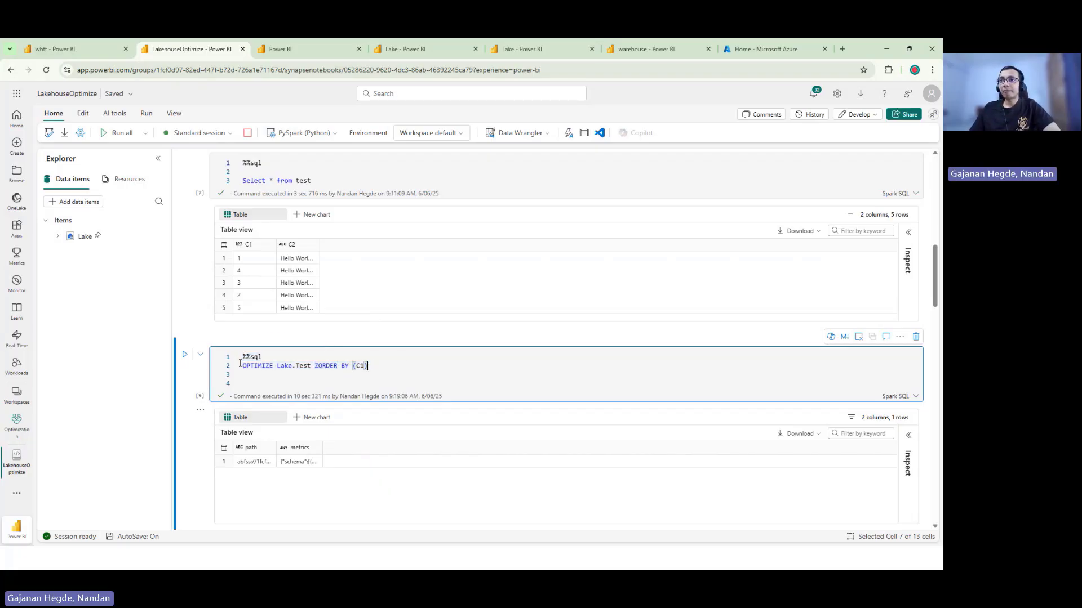
Step: Run the notebook cell containing OPTIMIZE Lake.Test ZORDER BY (C1)
click(185, 355)
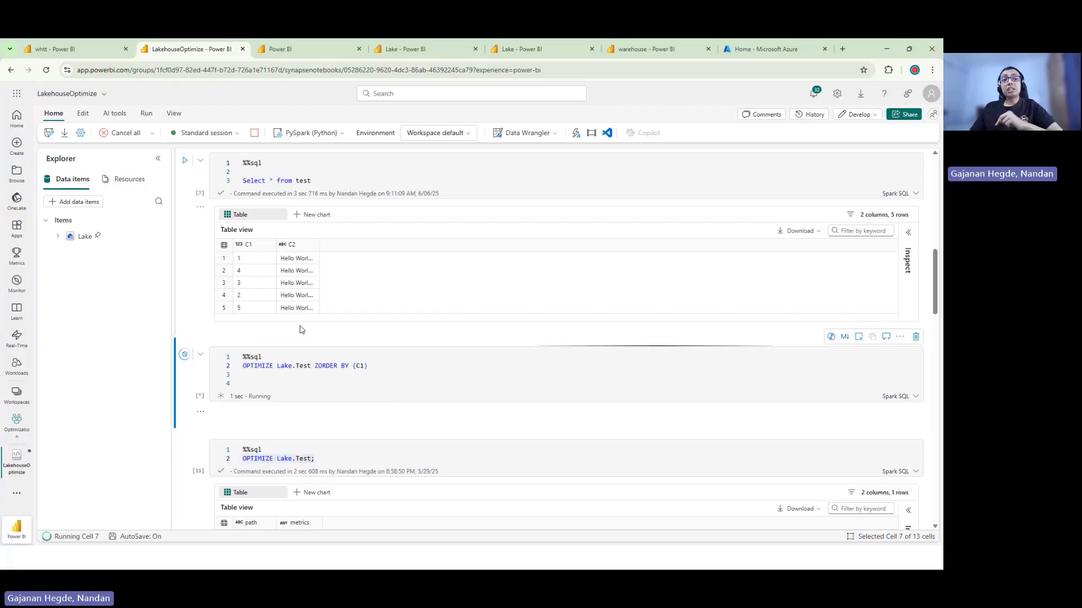
scroll(309, 341, down, 3)
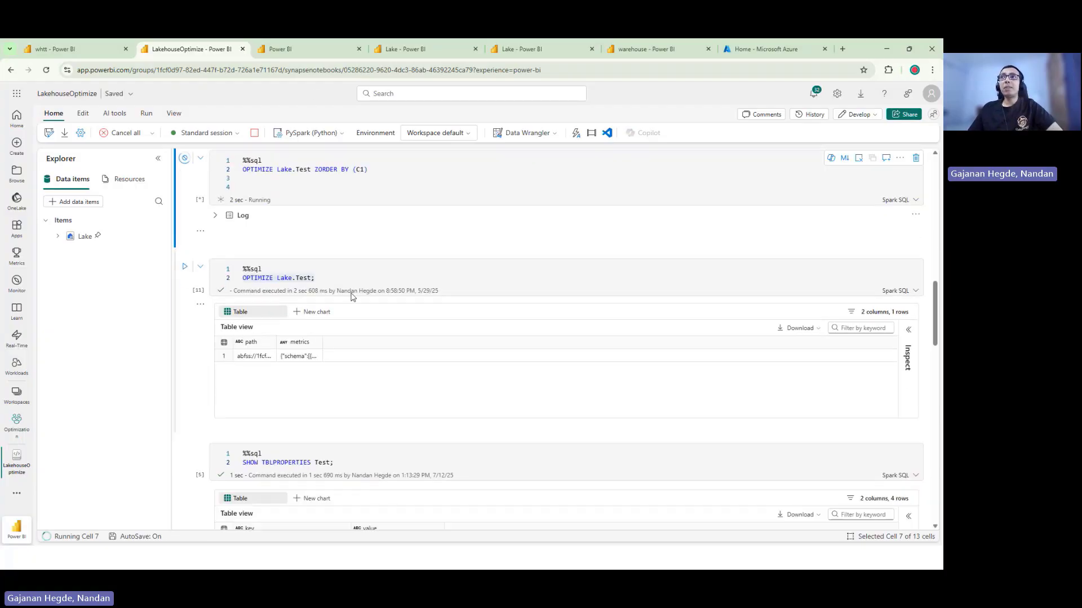
Step: Switch to the Lake lakehouse, sort the test table's files by newest modification date, preview the 70a2f13c parquet file and return to the list
click(302, 55)
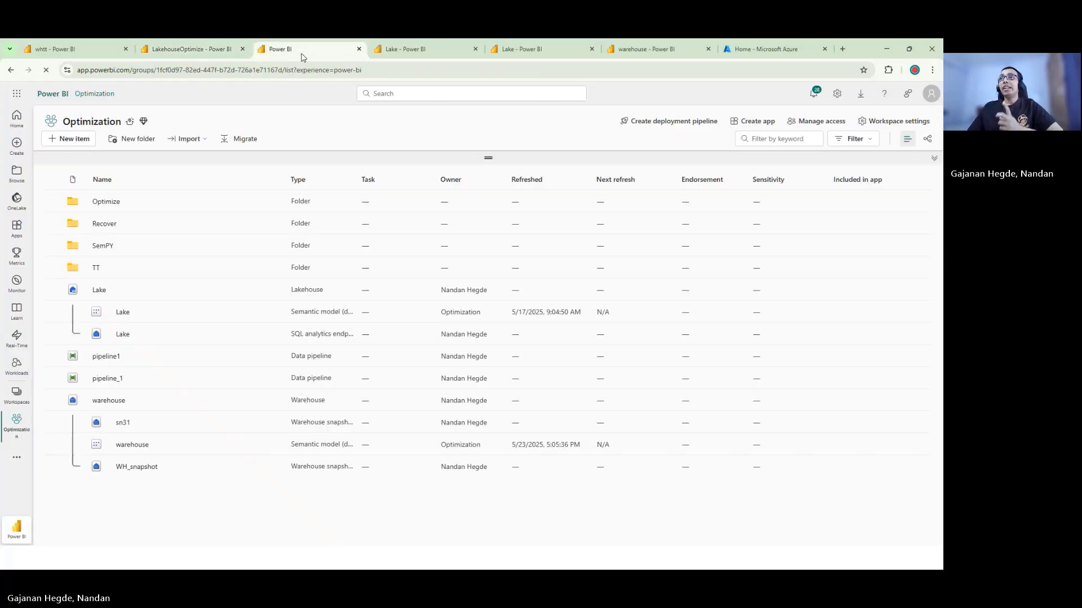
click(381, 55)
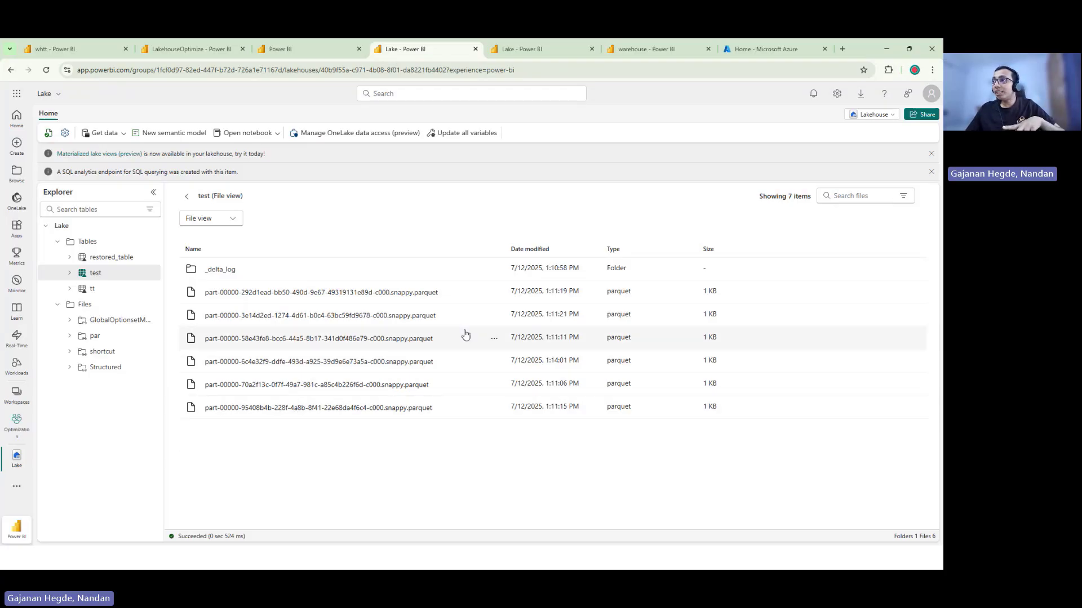
click(540, 249)
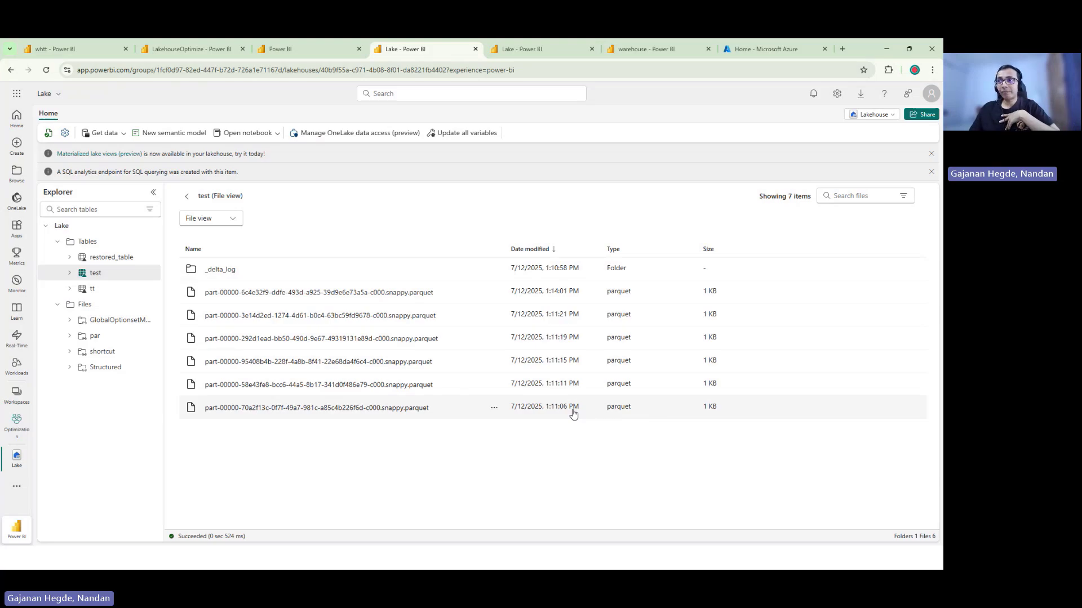
click(378, 410)
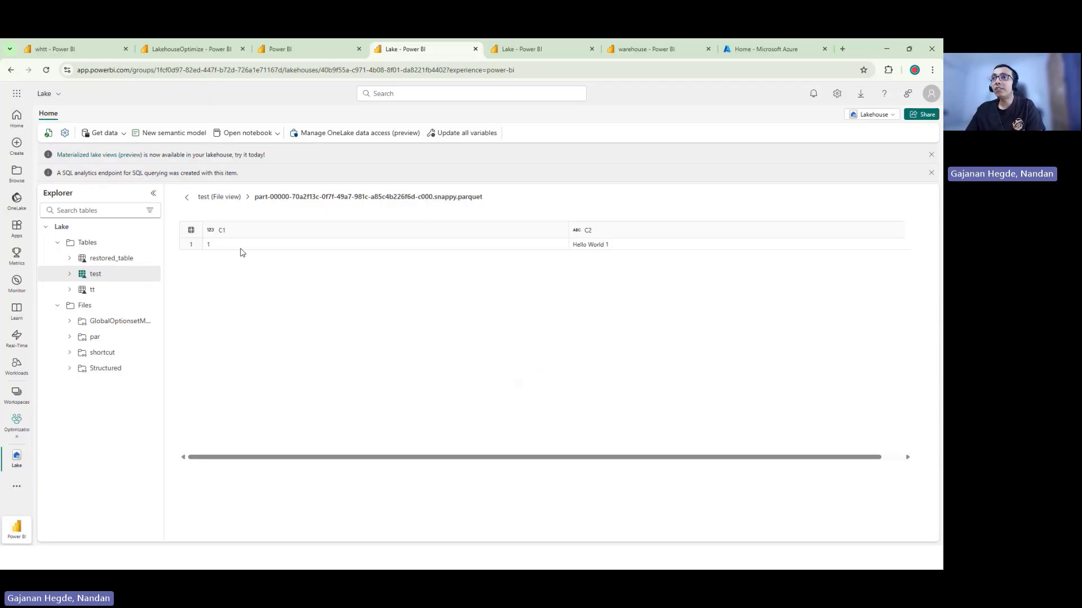
click(221, 198)
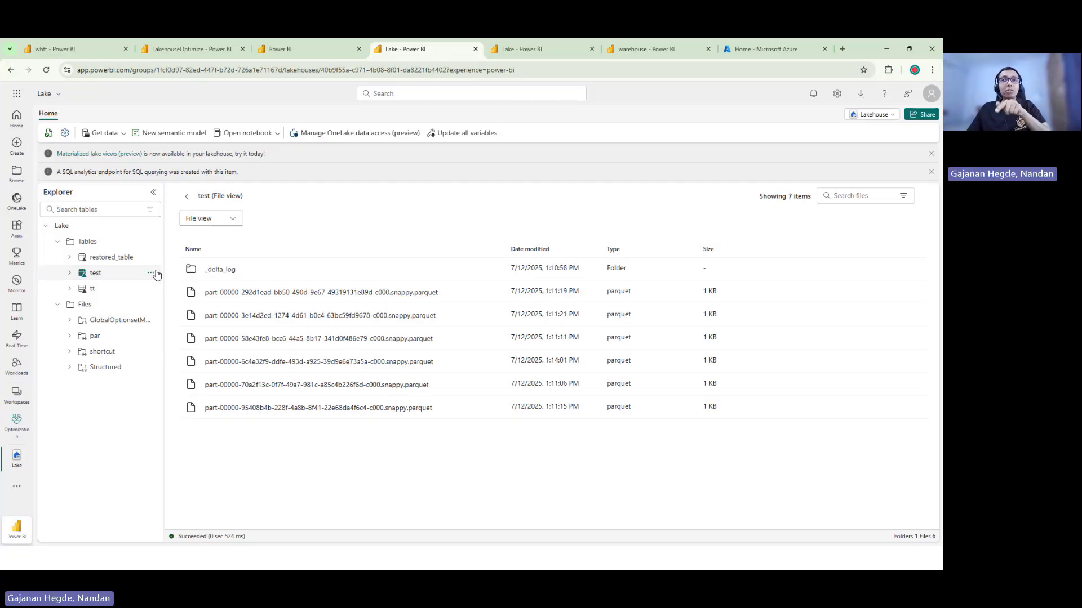
Step: Open the test table's maintenance commands, choose only VACUUM, try a 6-day retention threshold, restore 7 days and cancel
click(151, 274)
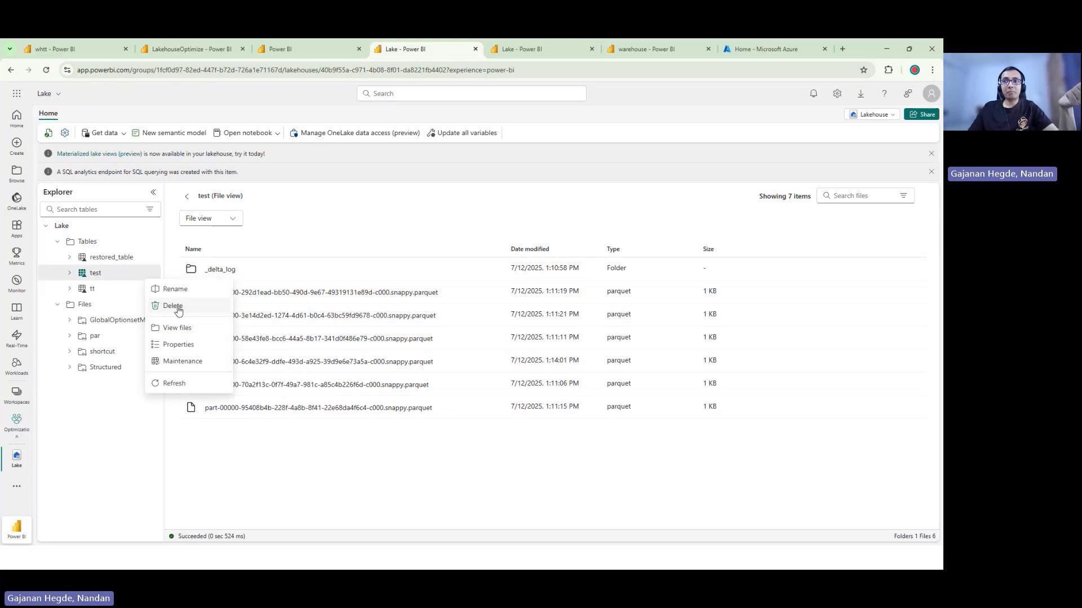
click(194, 366)
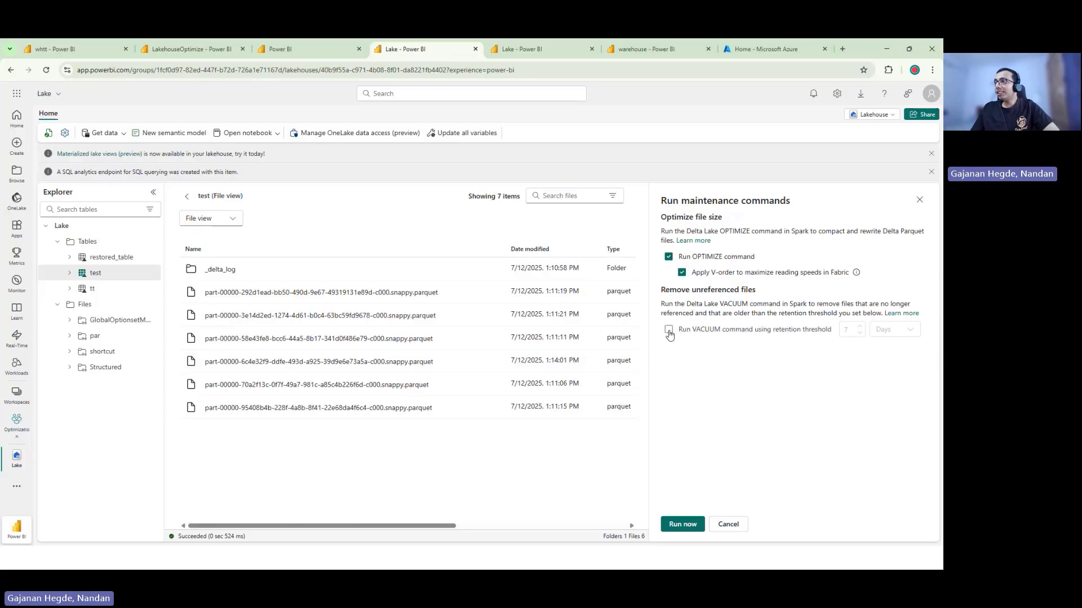
click(669, 257)
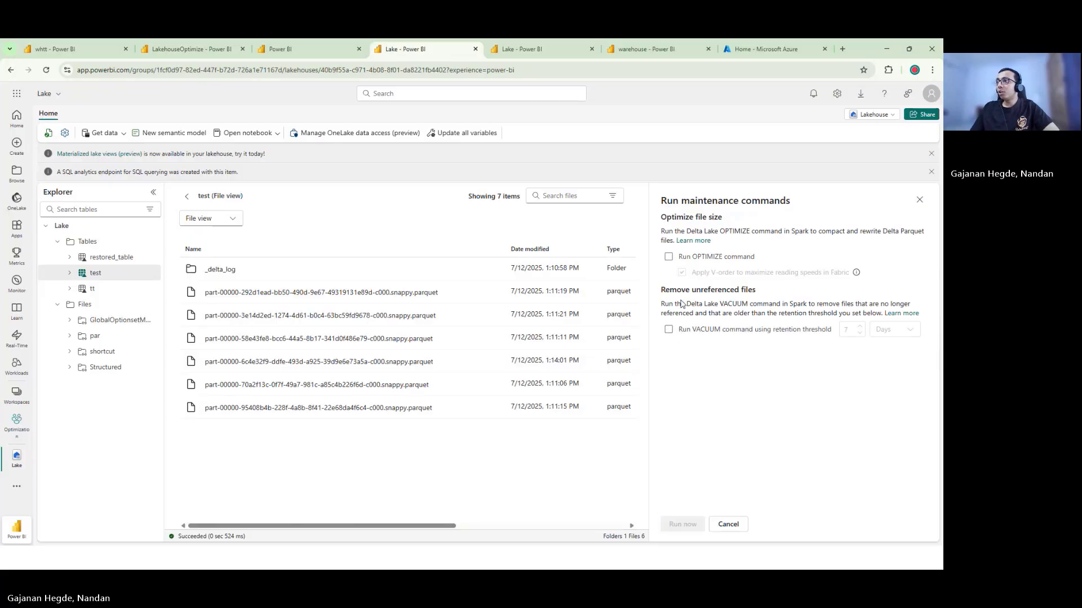
click(669, 330)
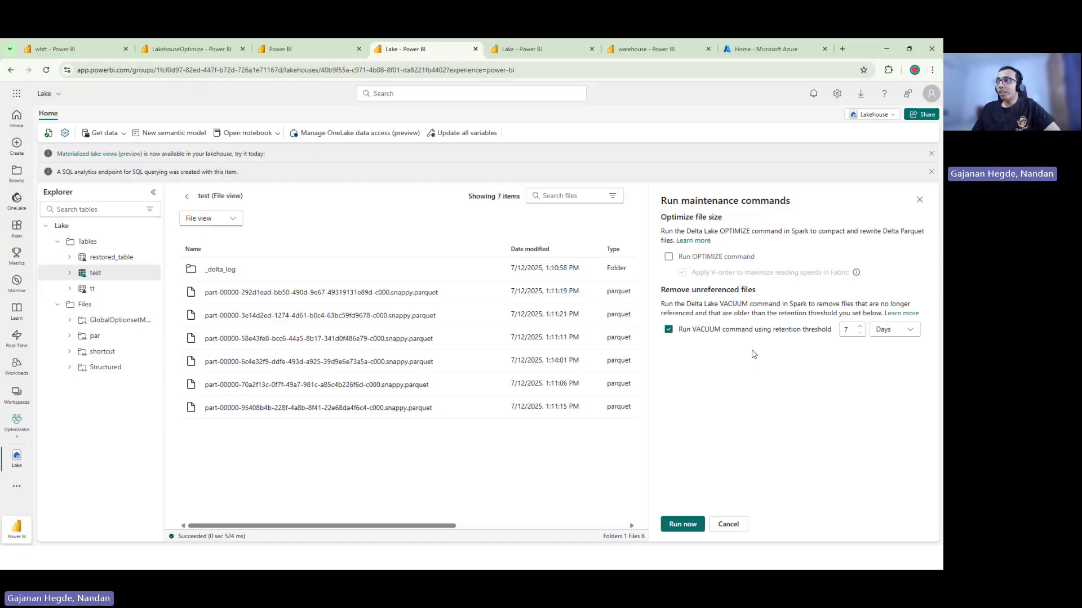
double_click(847, 331)
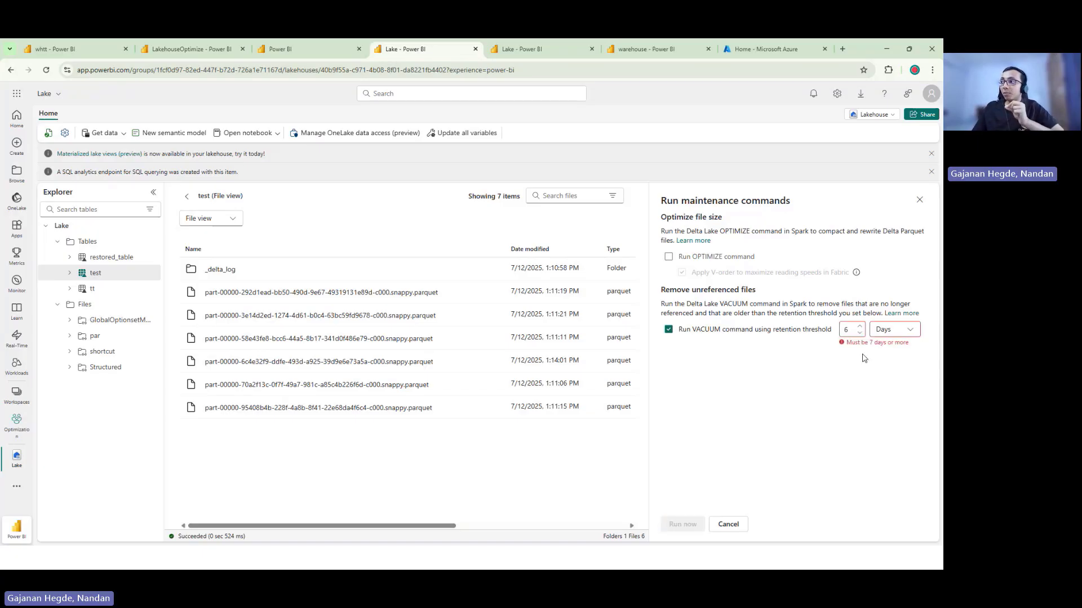
double_click(845, 331)
text(7)
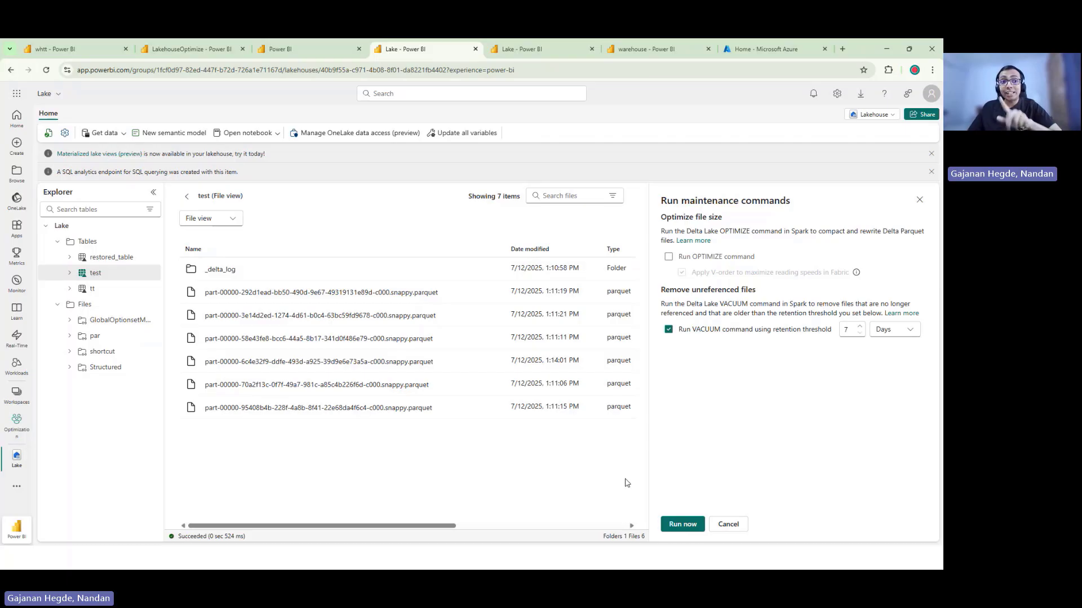
click(728, 524)
Step: Review the add and remove entries in _delta_log's 00000000000000000006.json, highlighting the added parquet file's path, and return to the test file list
click(219, 270)
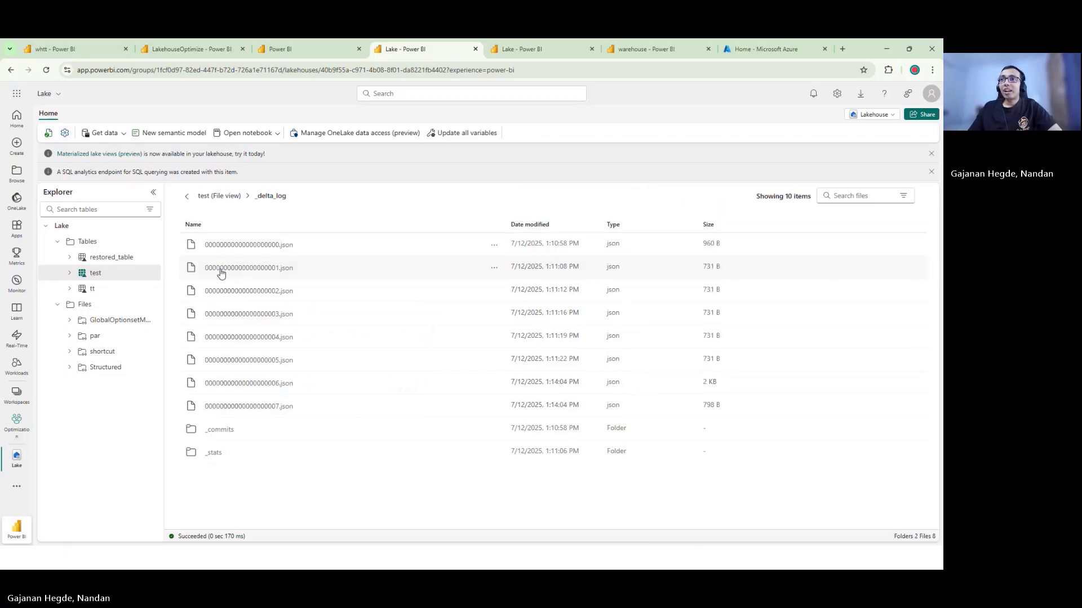
click(269, 383)
scroll(323, 377, down, 5)
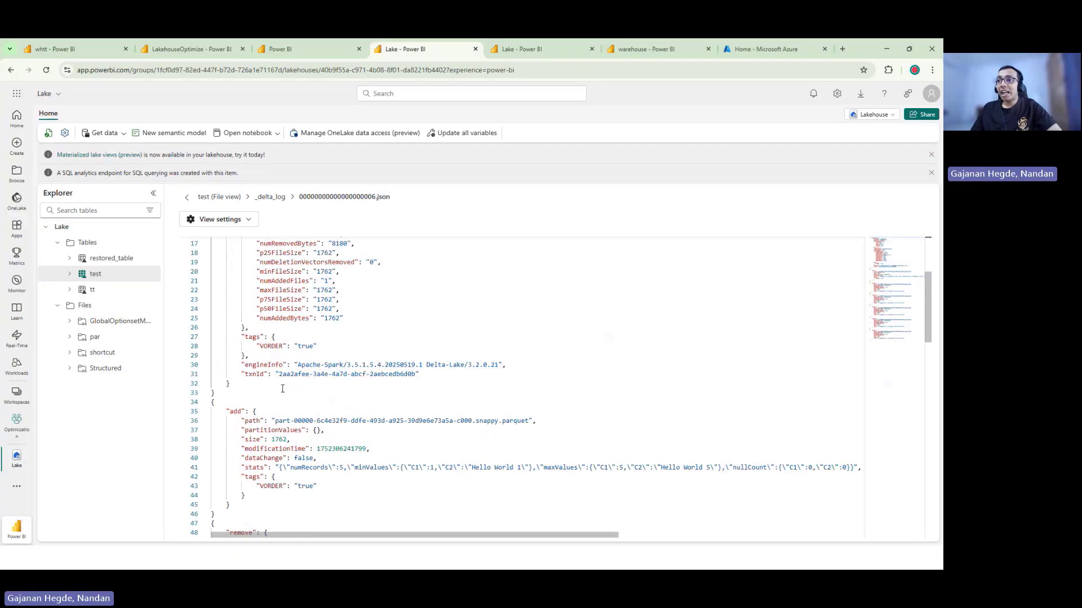
drag(234, 347, 383, 394)
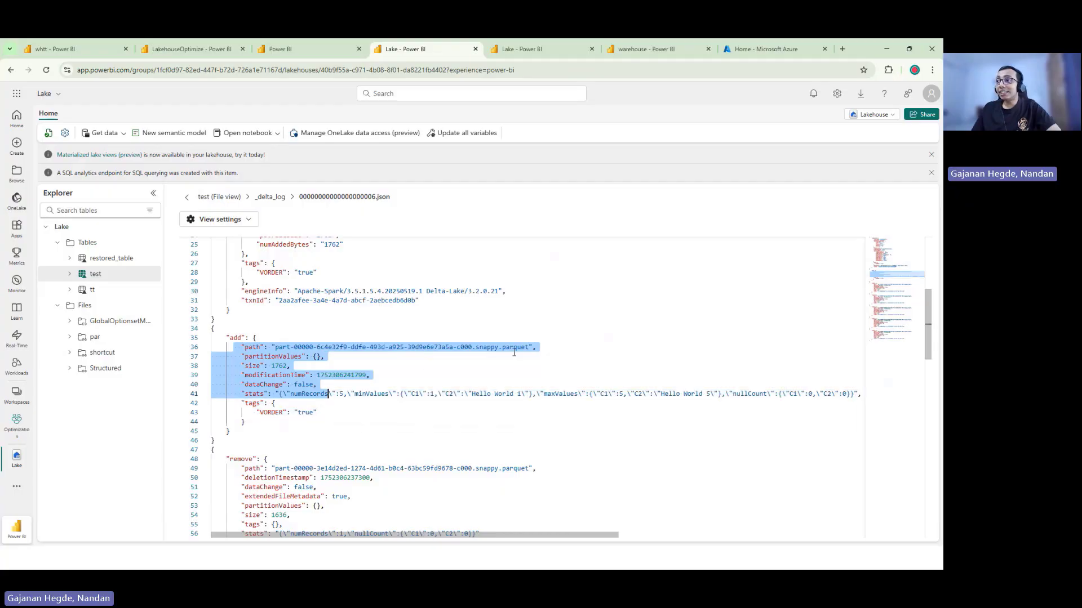
drag(533, 347, 271, 347)
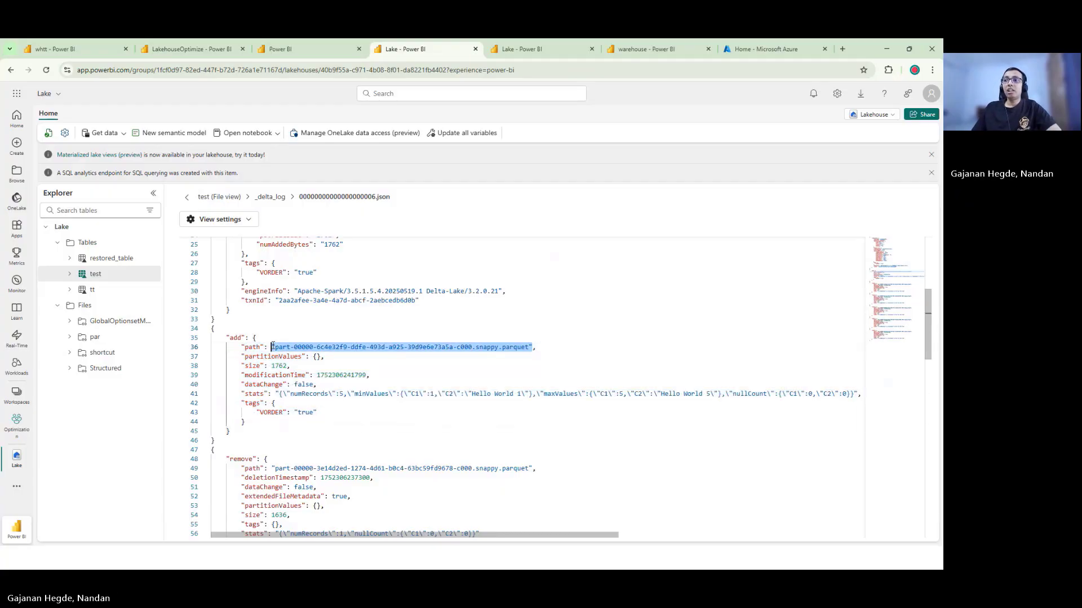
scroll(292, 400, down, 2)
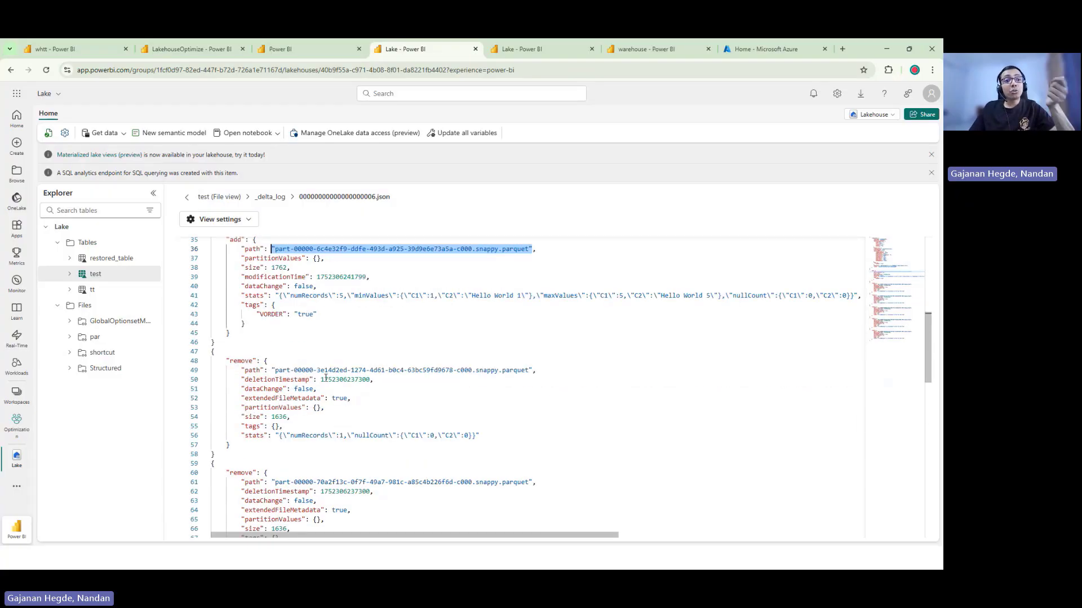
click(234, 198)
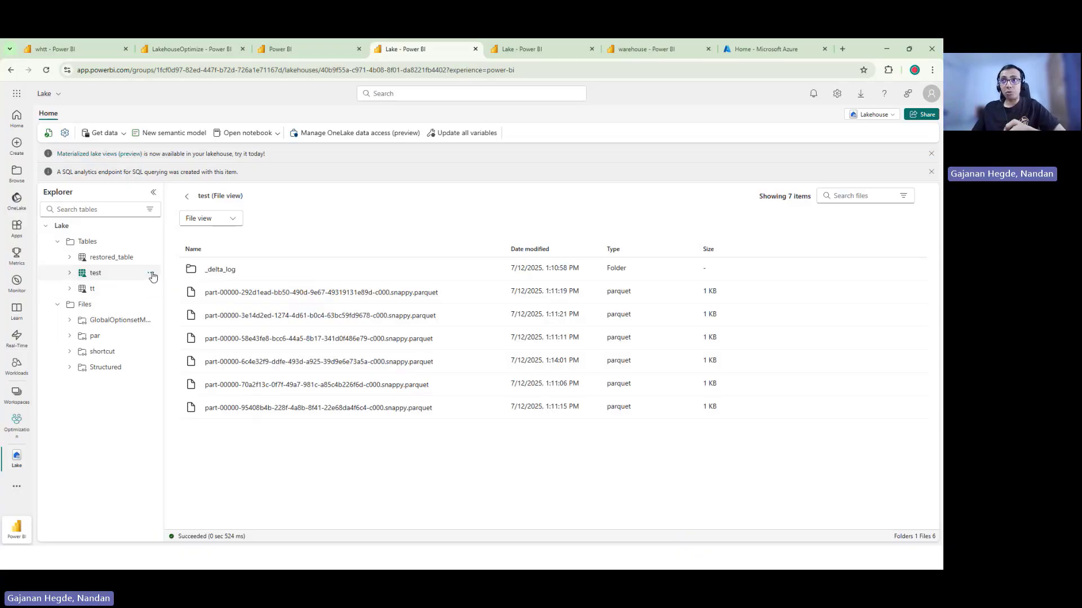
Step: In the LakehouseOptimize notebook, run the VACUUM Test RETAIN 1 HOURS cell and highlight the low-retention message in its output
click(80, 50)
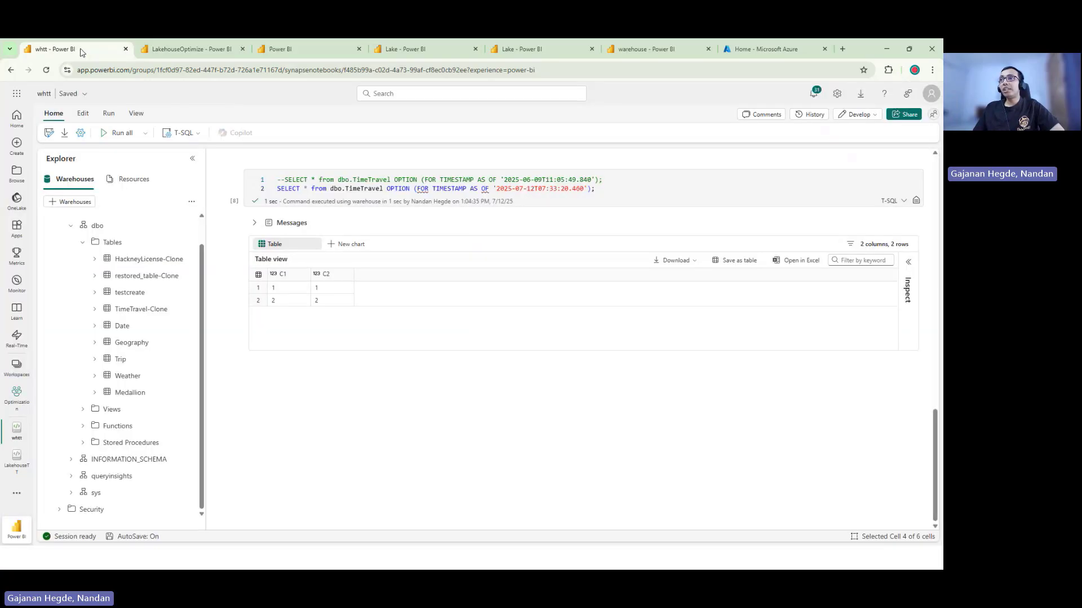
click(166, 54)
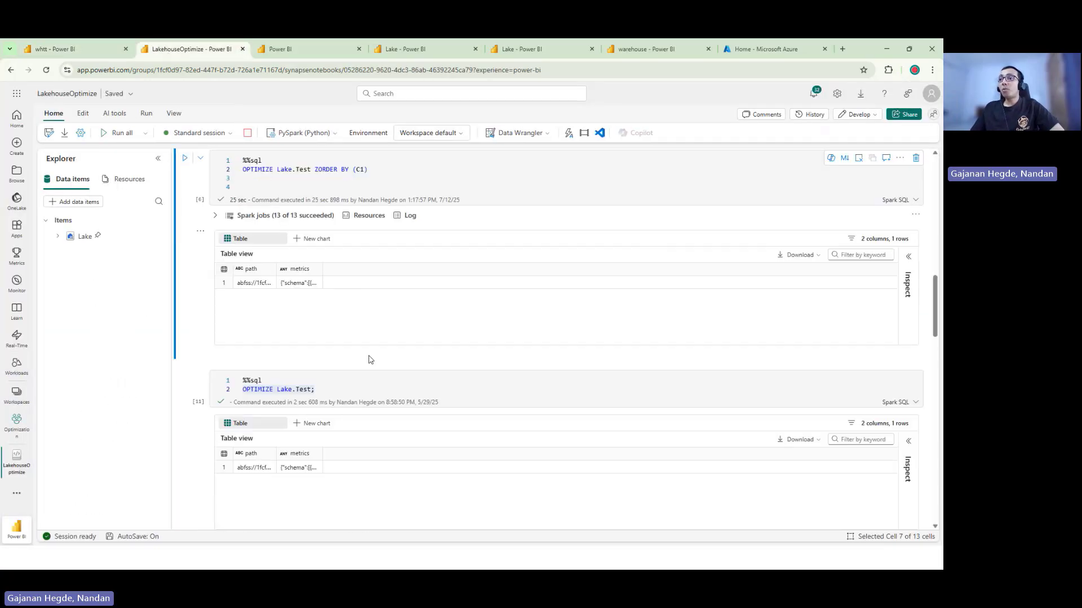
scroll(369, 360, down, 10)
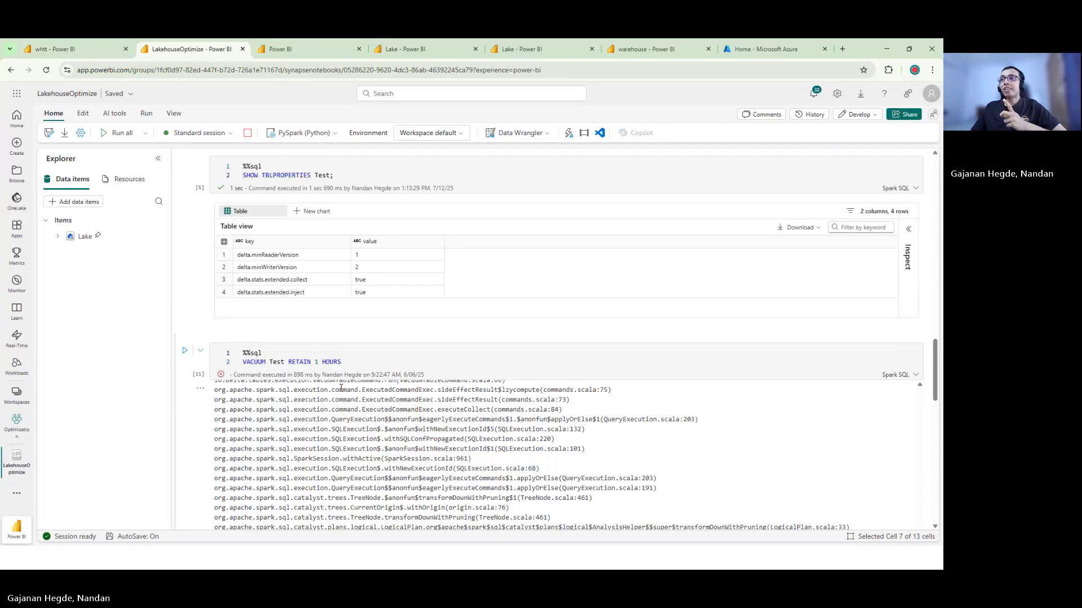
double_click(355, 363)
scroll(282, 338, down, 2)
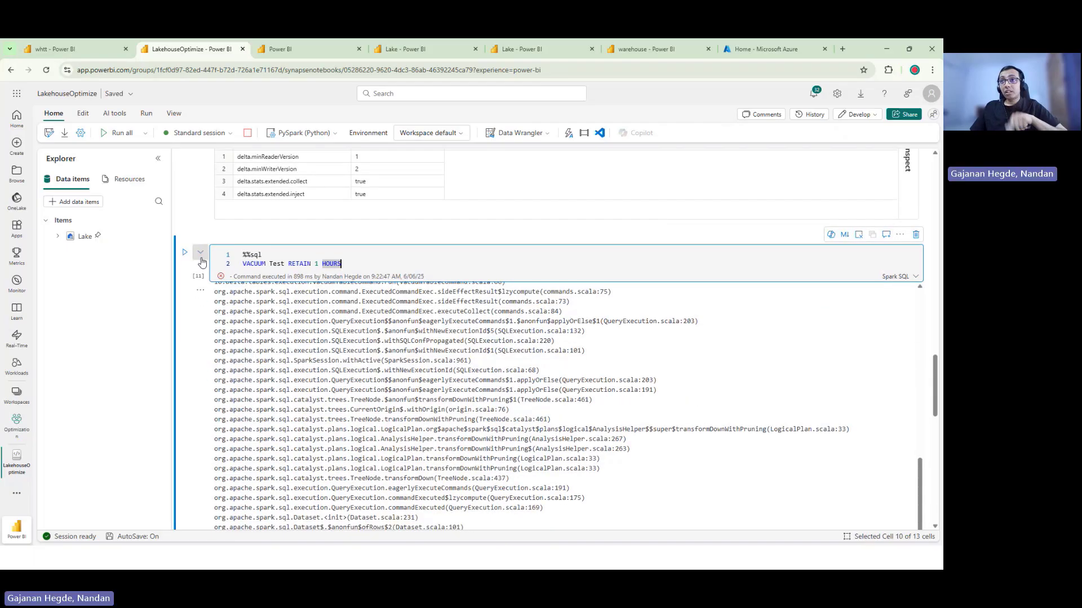
click(186, 253)
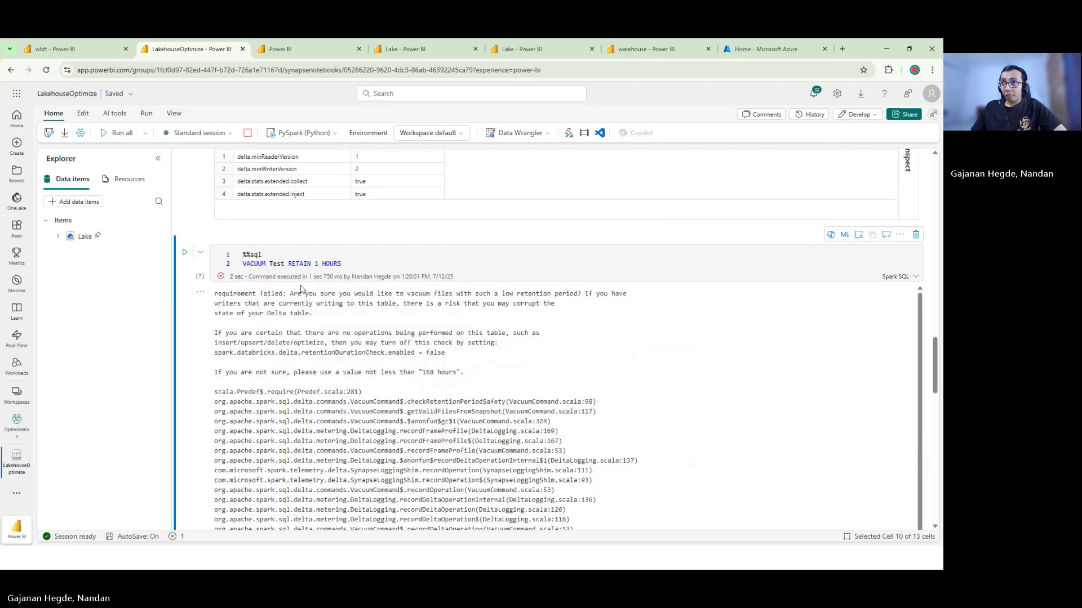
drag(291, 293, 561, 314)
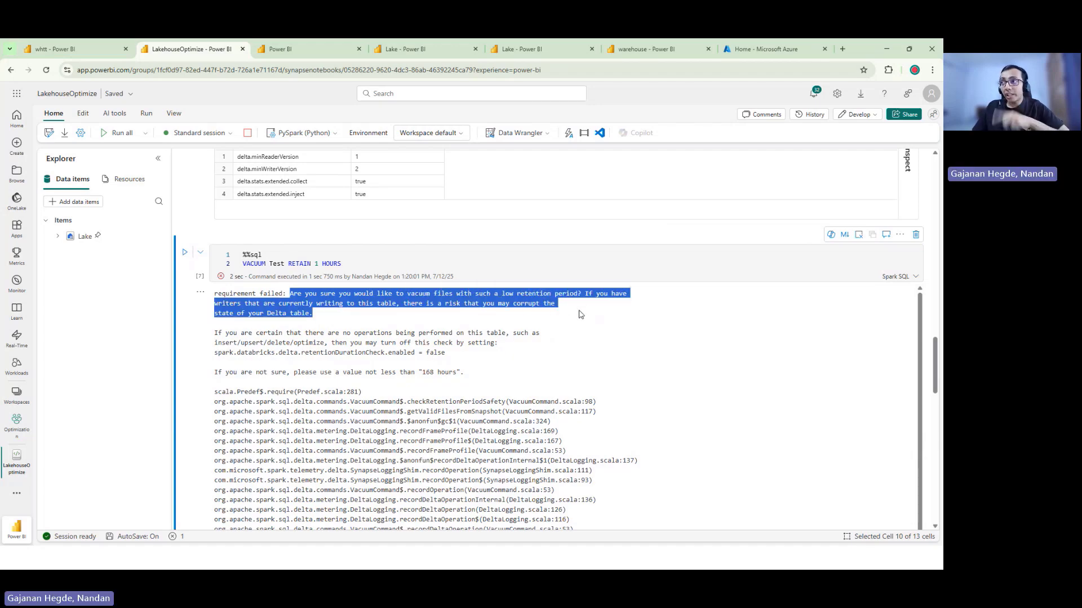
scroll(463, 381, down, 1)
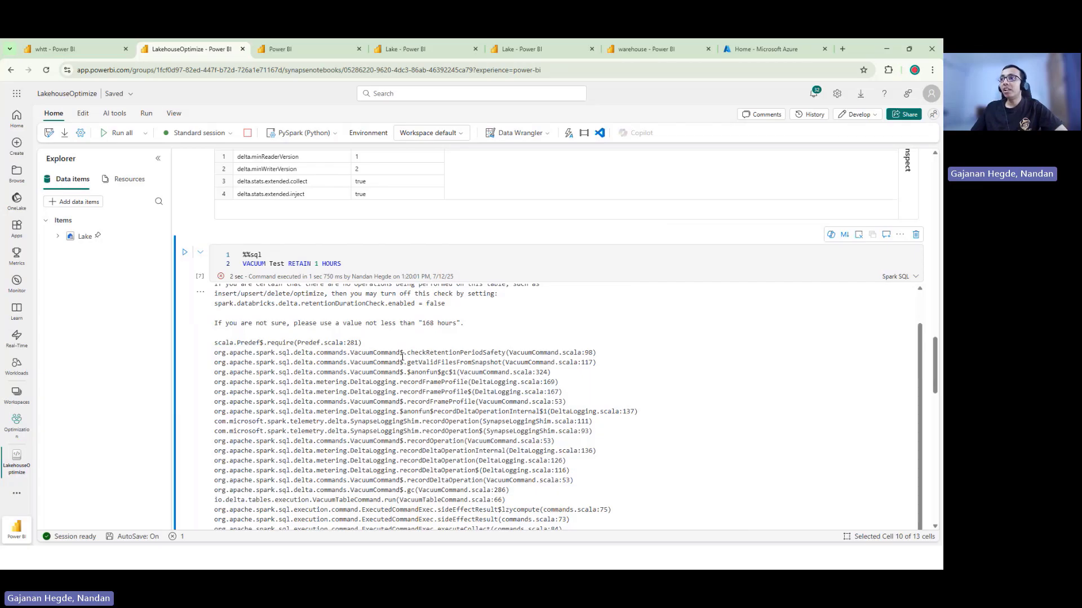
Step: Run the cell that sets spark.databricks.delta.retentionDurationCheck.enabled to false
scroll(402, 356, down, 8)
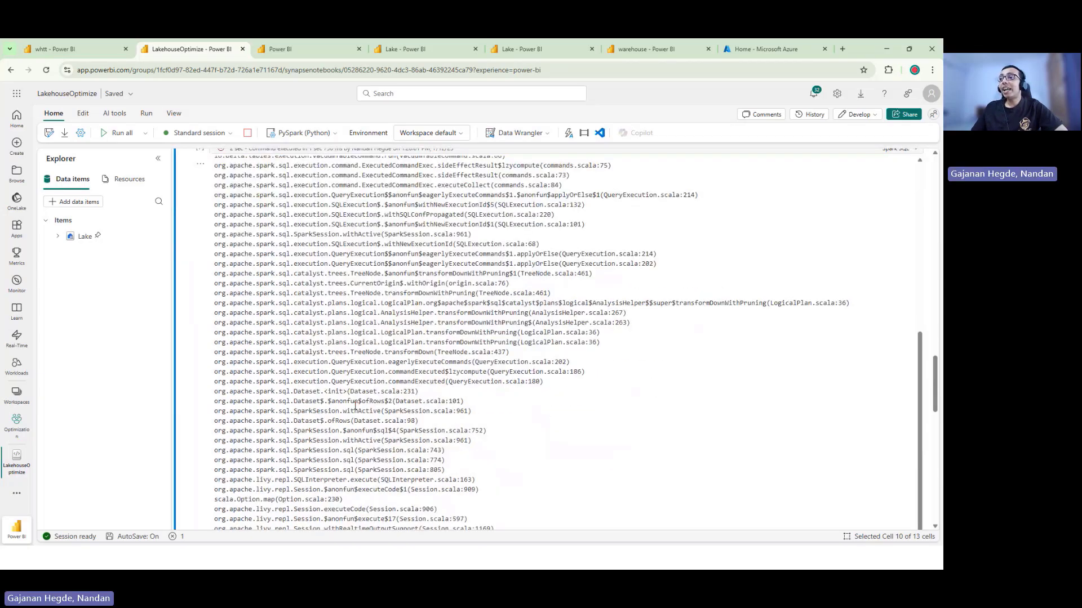
scroll(355, 404, down, 6)
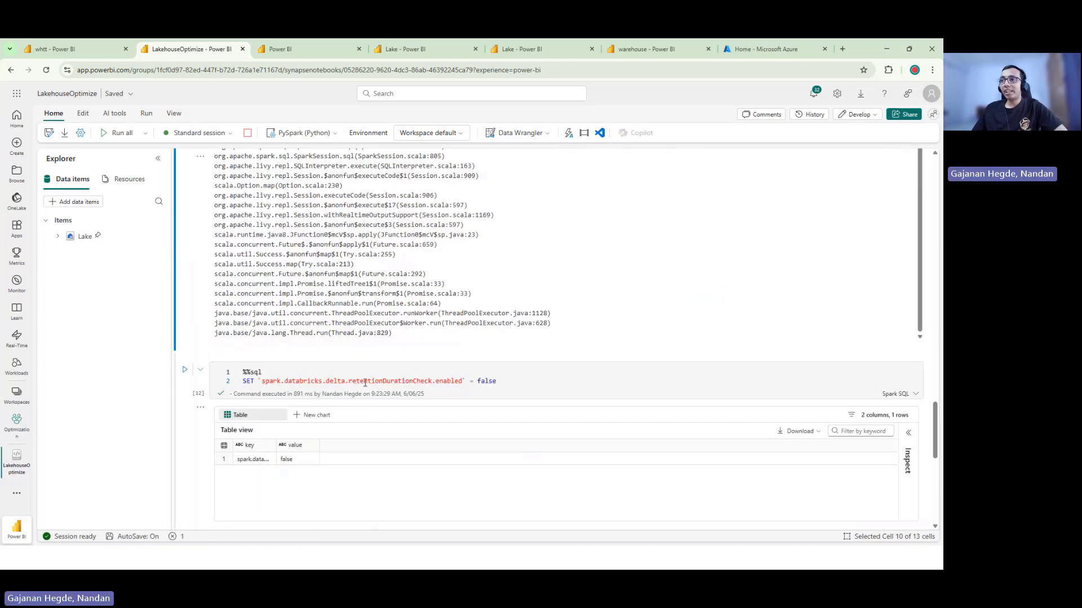
double_click(375, 382)
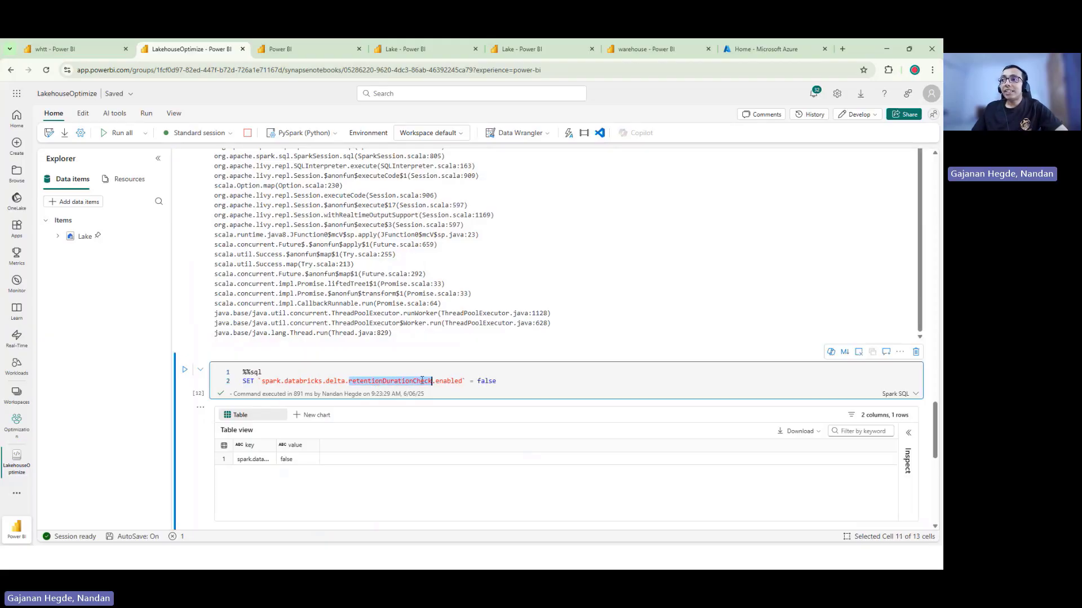
click(185, 372)
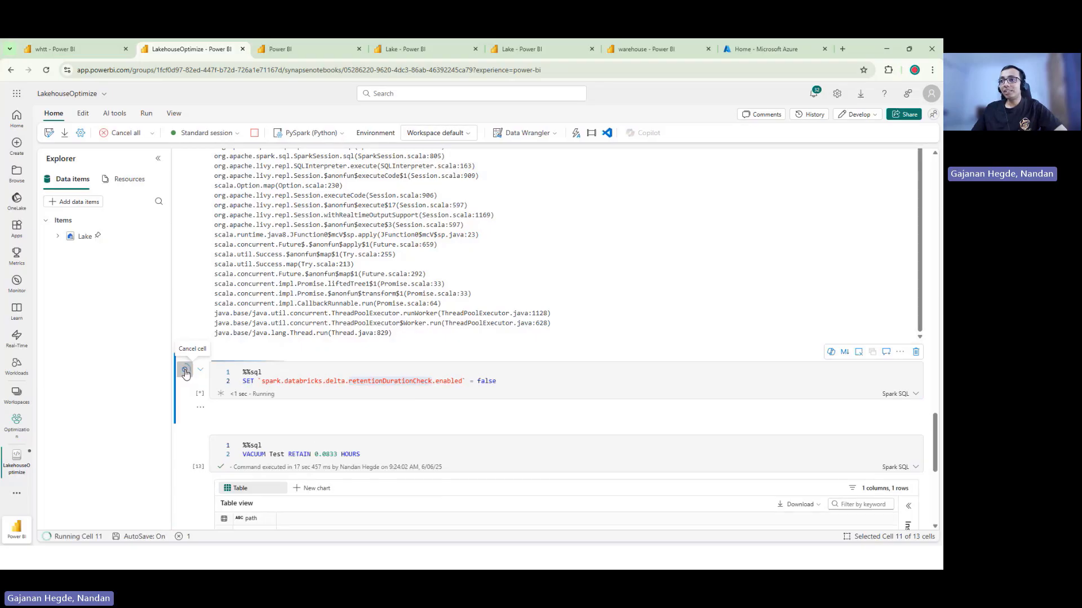
scroll(401, 442, down, 3)
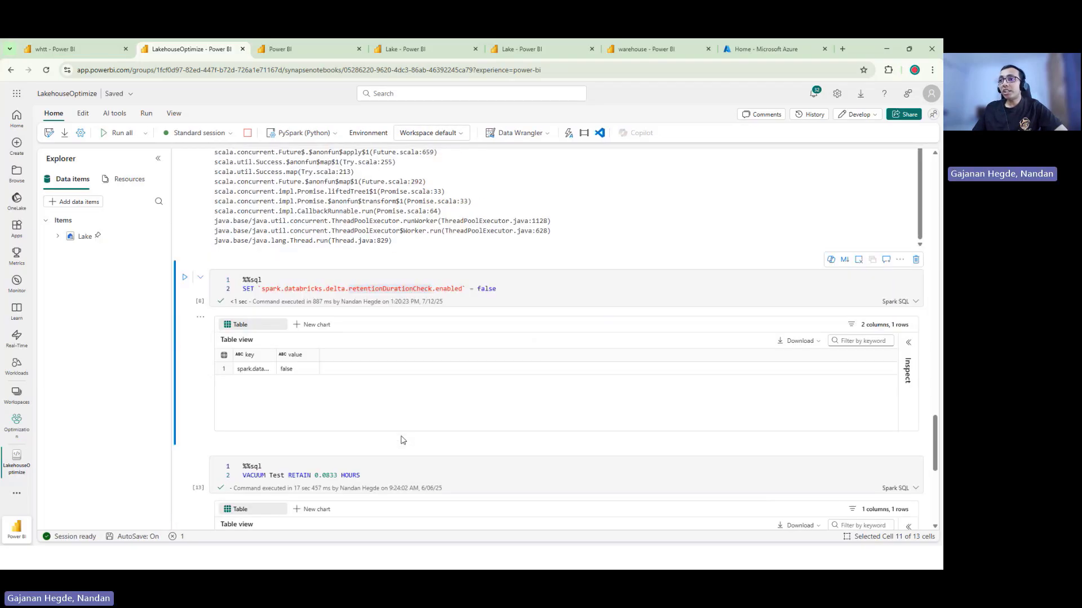
Step: Highlight the 0.0833 retention value in the VACUUM Test cell, and run the VACUUM test RETAIN 0 HOURS cell
scroll(292, 447, down, 1)
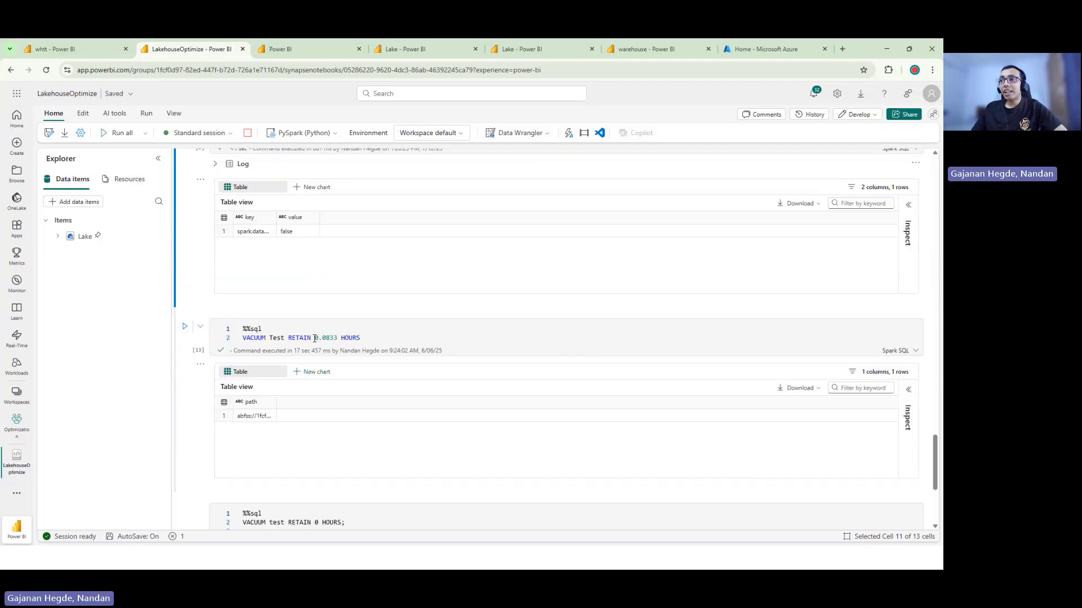
click(315, 338)
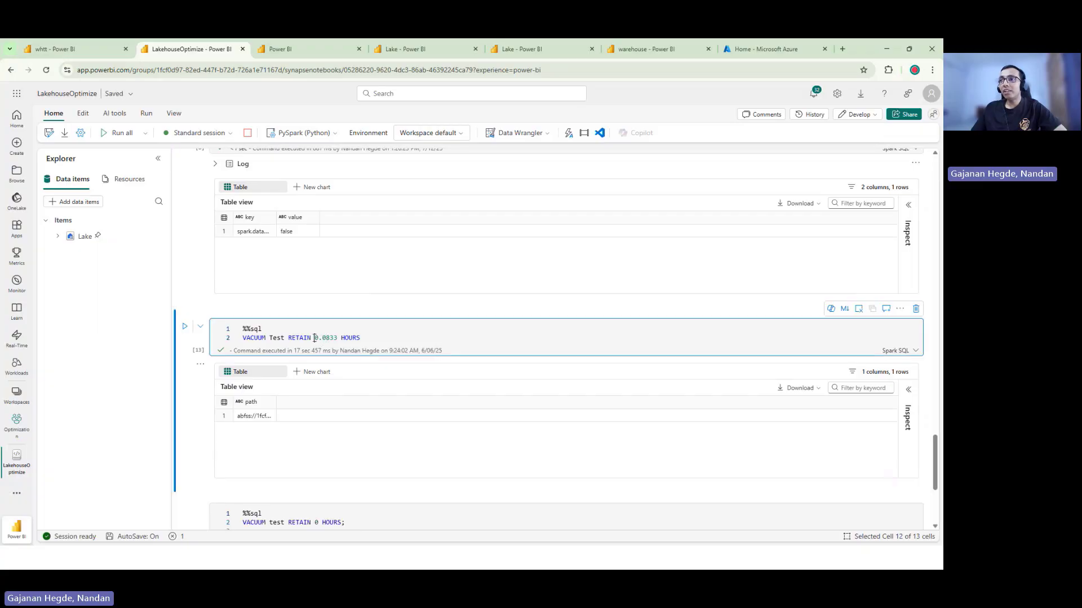
drag(315, 339, 338, 338)
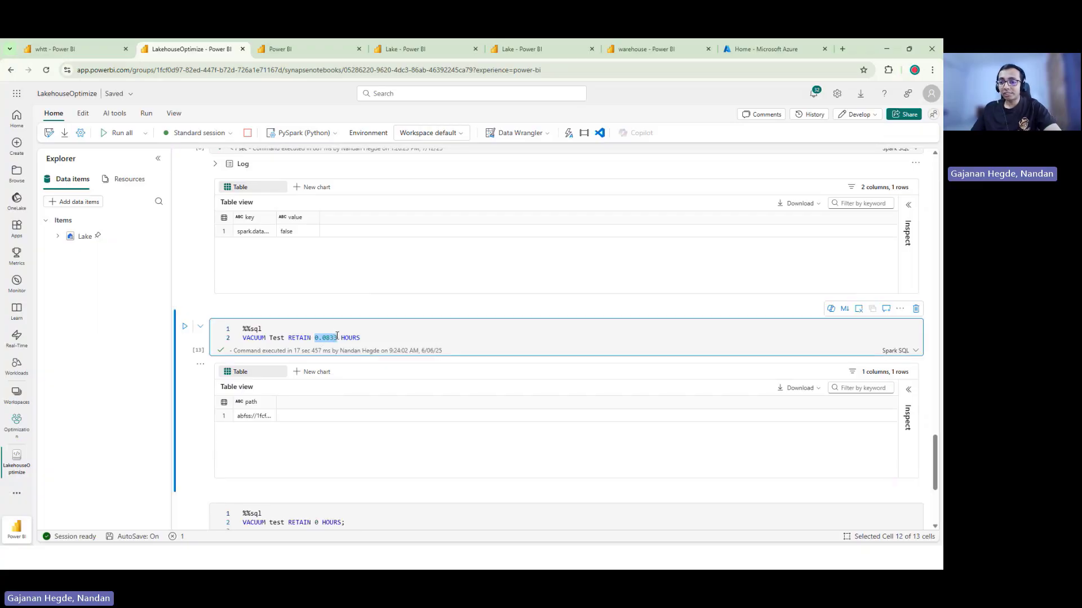
scroll(333, 408, down, 2)
click(279, 425)
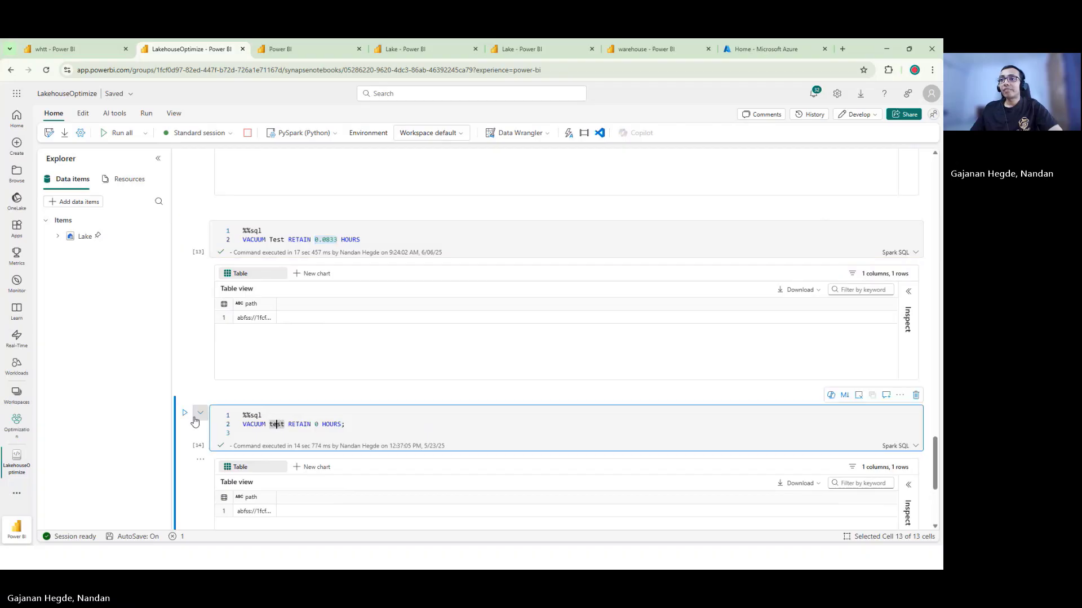
click(185, 413)
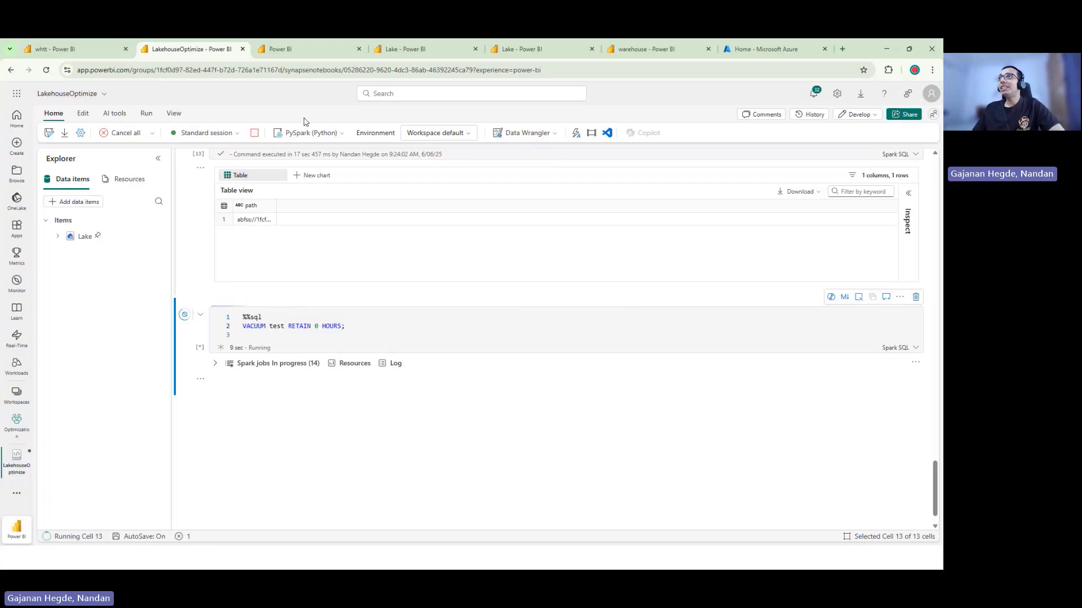
Step: Check the test table's files in the Lake lakehouse and the notebook's VACUUM run, and refresh the test table's file view
click(389, 50)
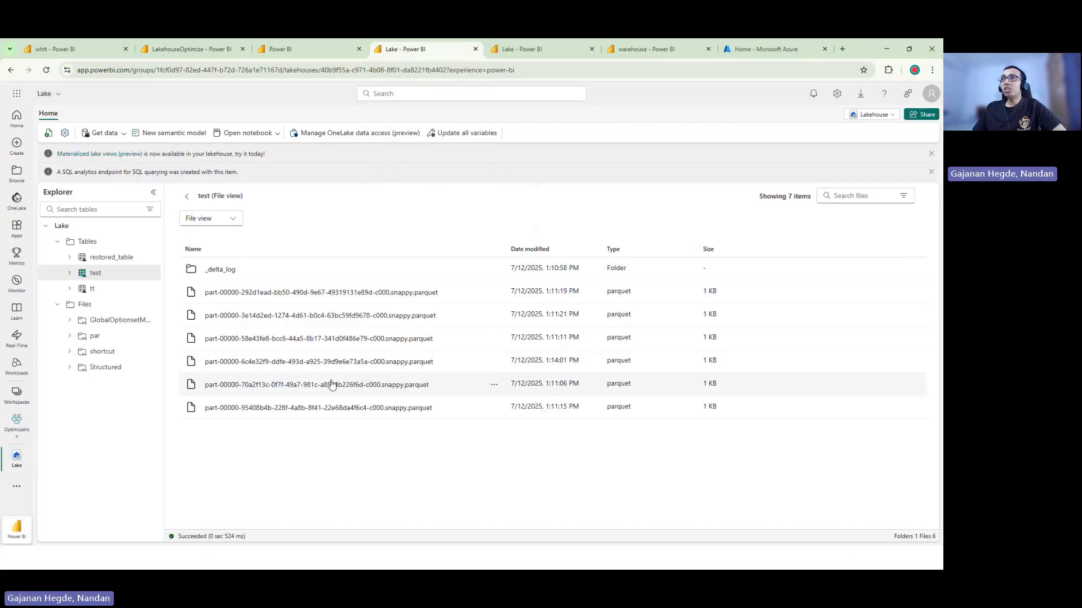
click(192, 49)
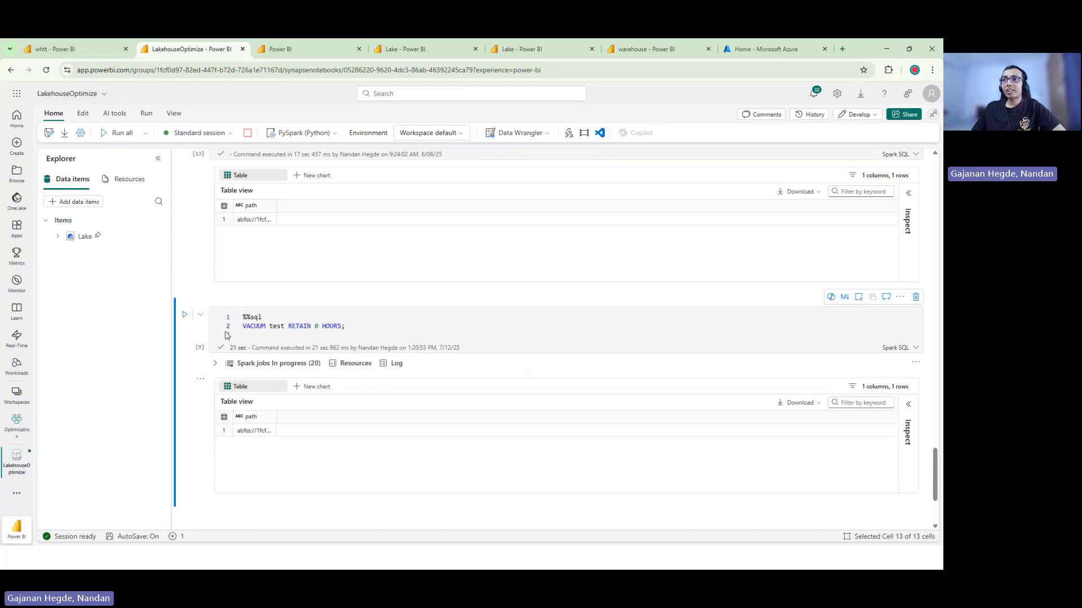
click(389, 49)
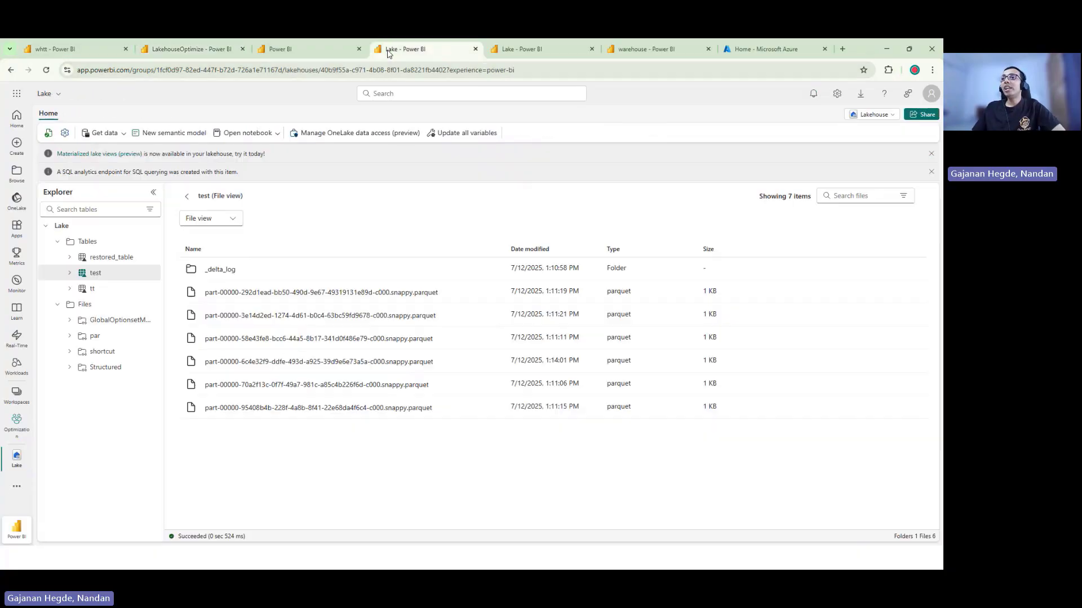
click(150, 273)
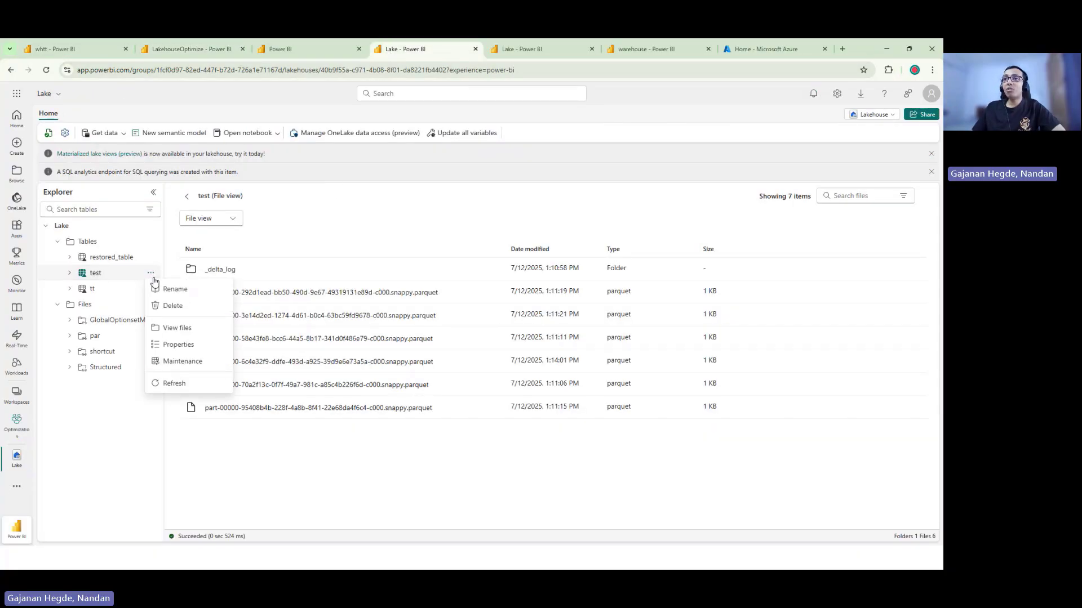
click(175, 384)
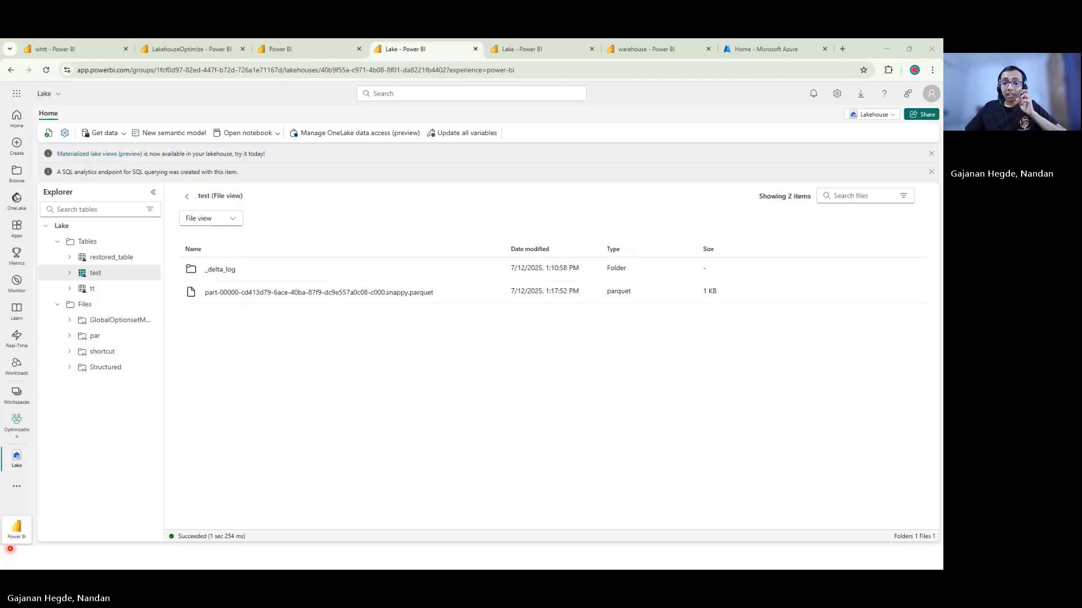
key(Right)
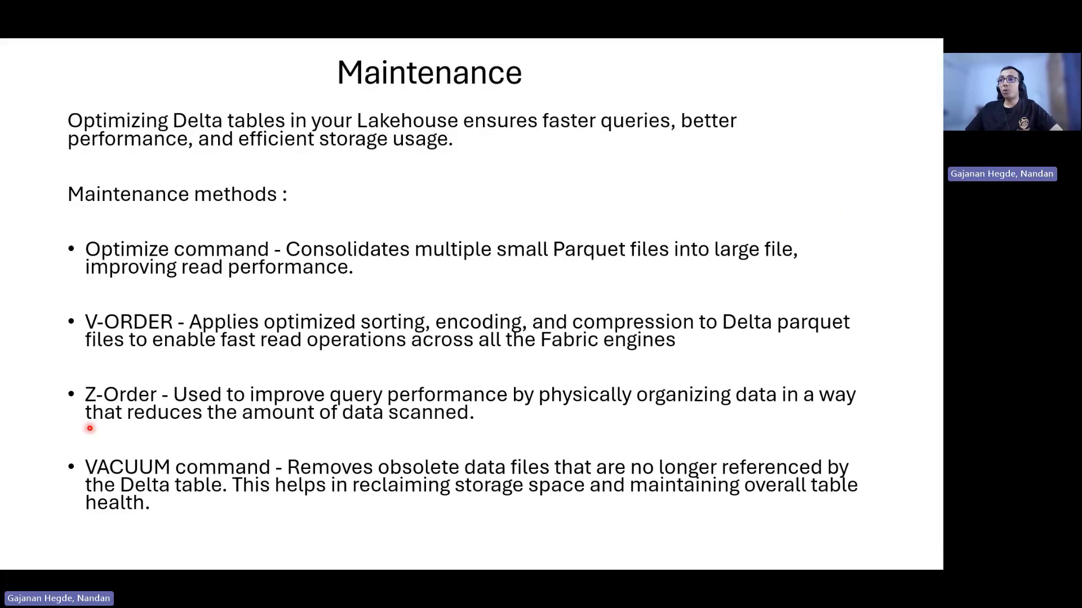